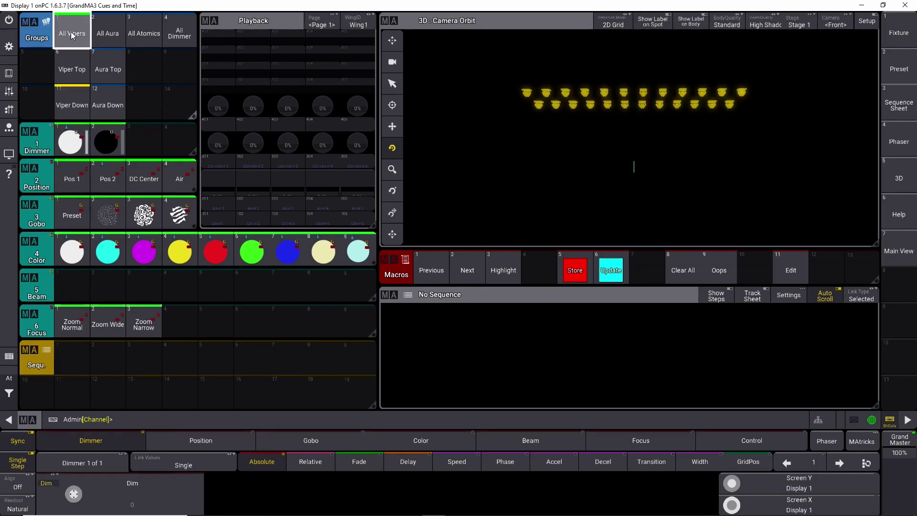
# Bring all Vipers to full, aimed at Pos 1, coloured magenta.
pyautogui.click(69, 143)
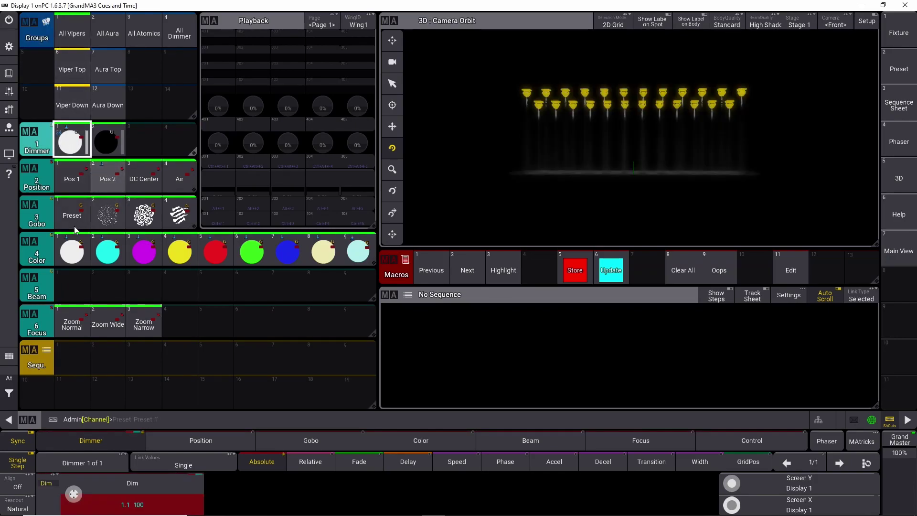
pyautogui.click(73, 181)
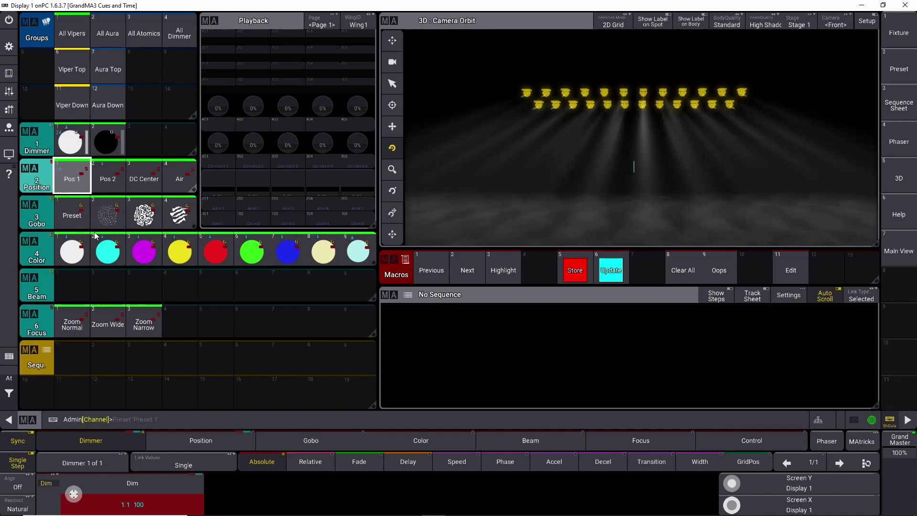
pyautogui.click(148, 255)
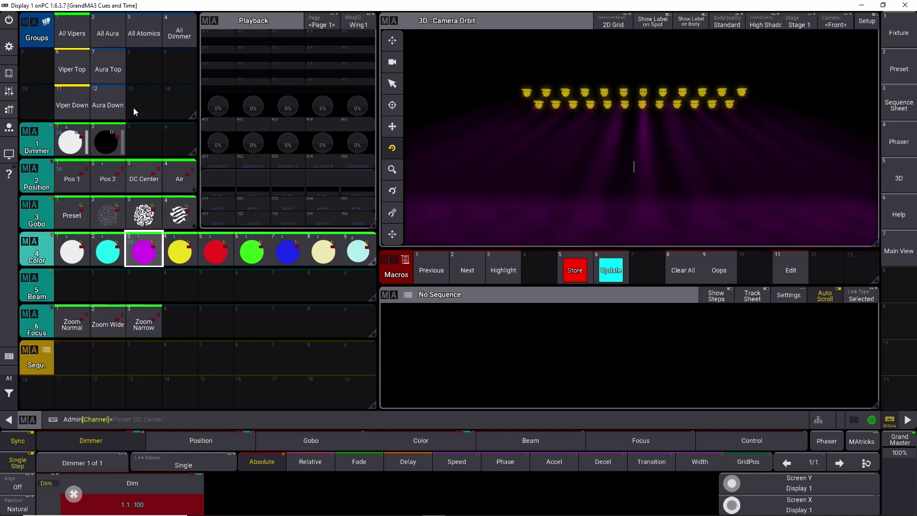
# Set all Auras to full at Pos 1 in blue, and All Dimmer fixtures to full.
pyautogui.click(110, 36)
pyautogui.click(72, 142)
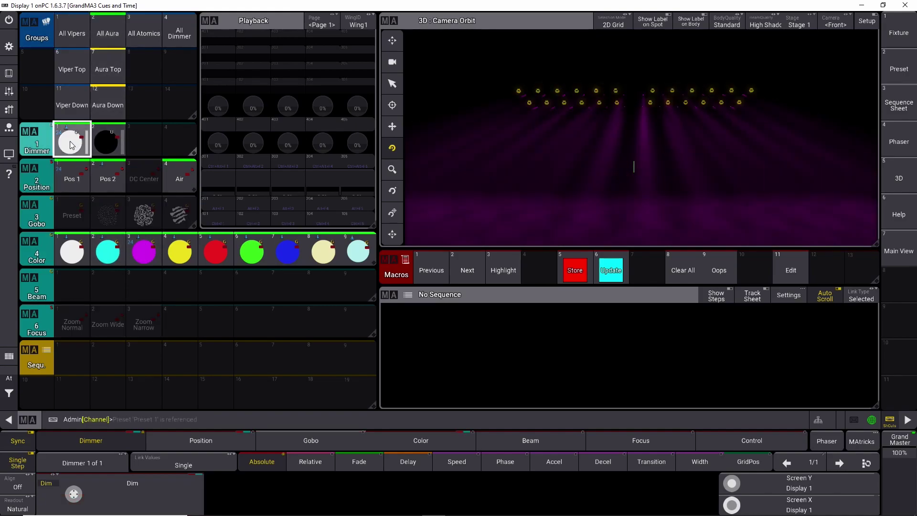
pyautogui.click(82, 183)
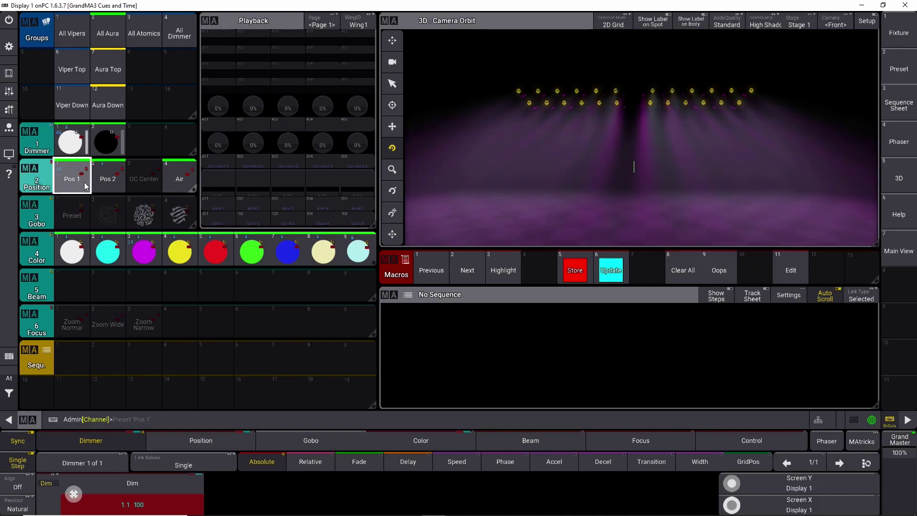
pyautogui.click(288, 258)
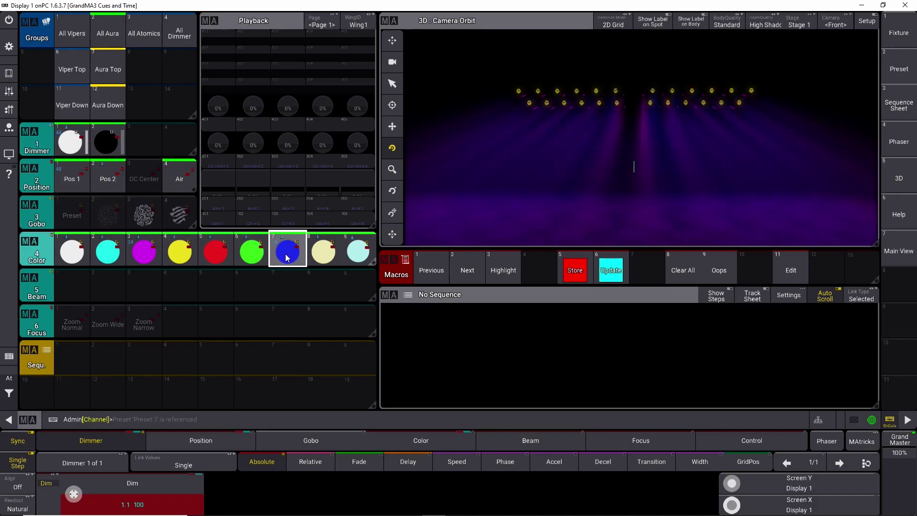
pyautogui.click(180, 30)
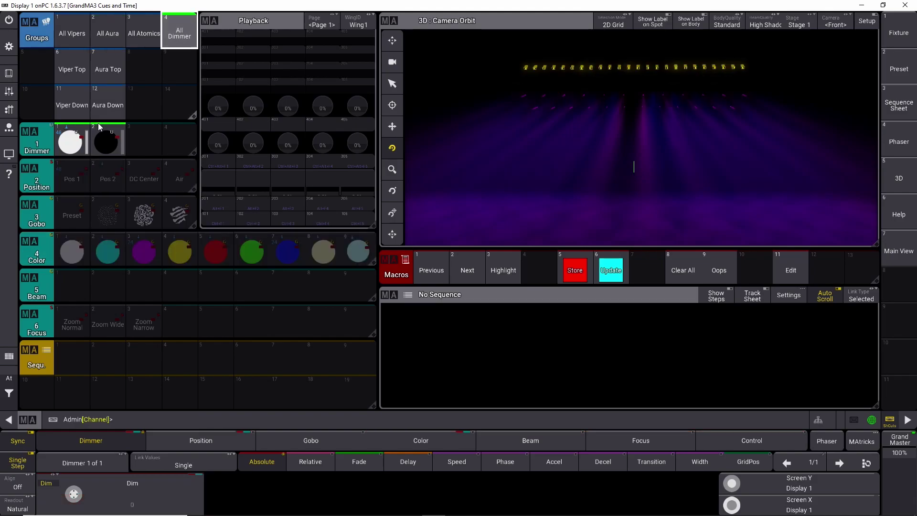
pyautogui.click(65, 145)
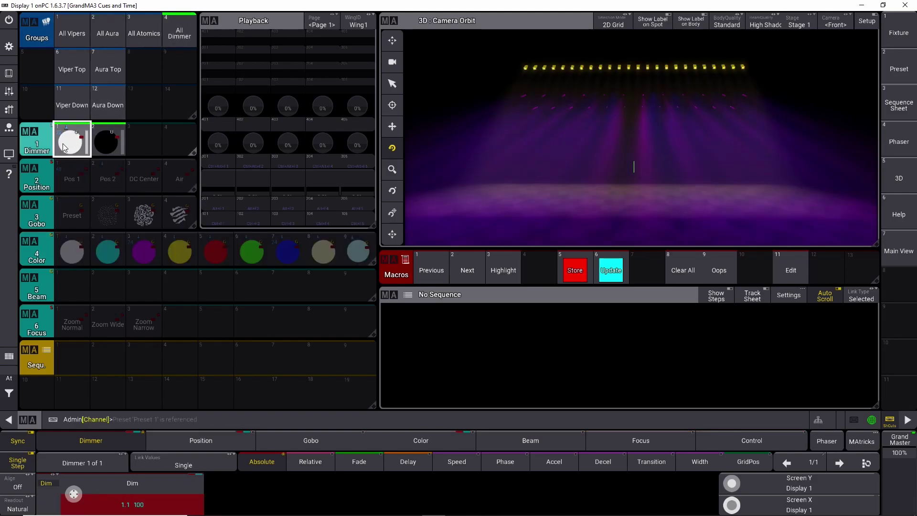
# Store the look into sequence pool cell 1 and label it 'Master Seq'.
pyautogui.press('s')
pyautogui.click(80, 356)
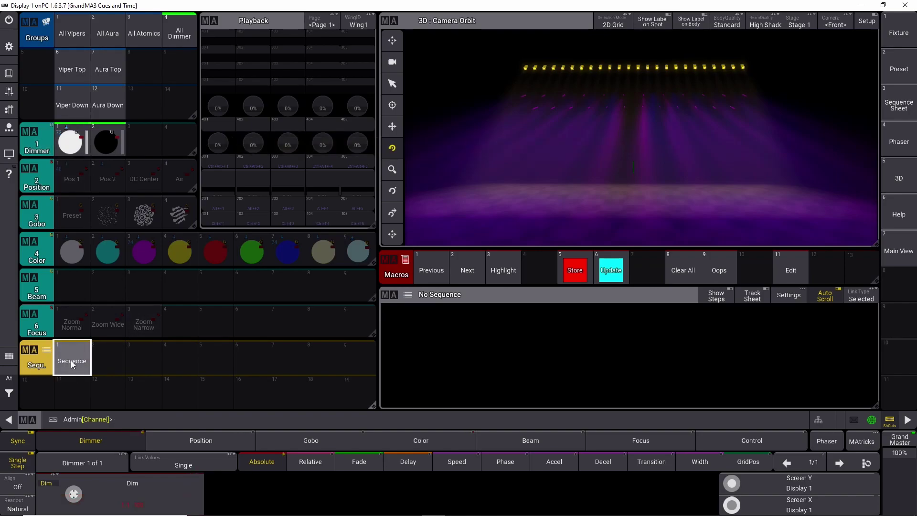
pyautogui.moveTo(70, 360); pyautogui.dragTo(72, 331)
pyautogui.write('Master C')
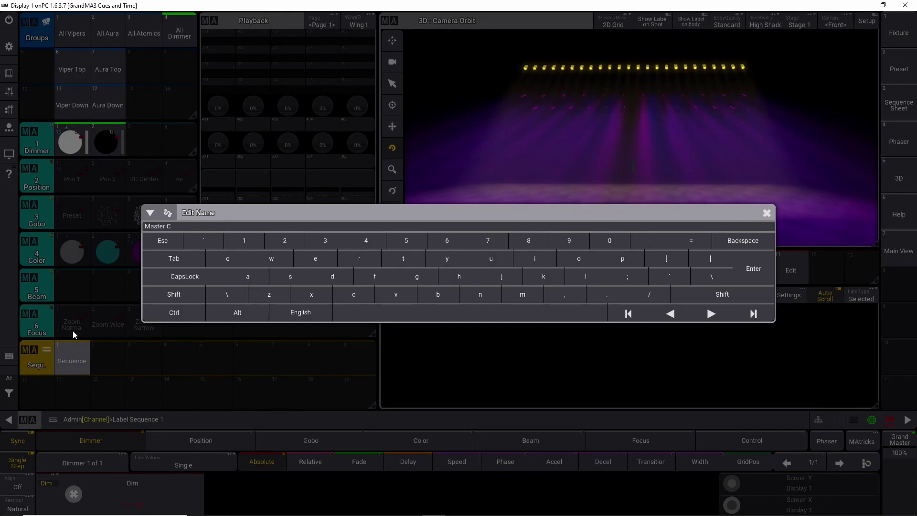
pyautogui.write('ue')
pyautogui.press('BackSpace')
pyautogui.press('BackSpace')
pyautogui.press('BackSpace')
pyautogui.write('Seq')
pyautogui.press('Return')
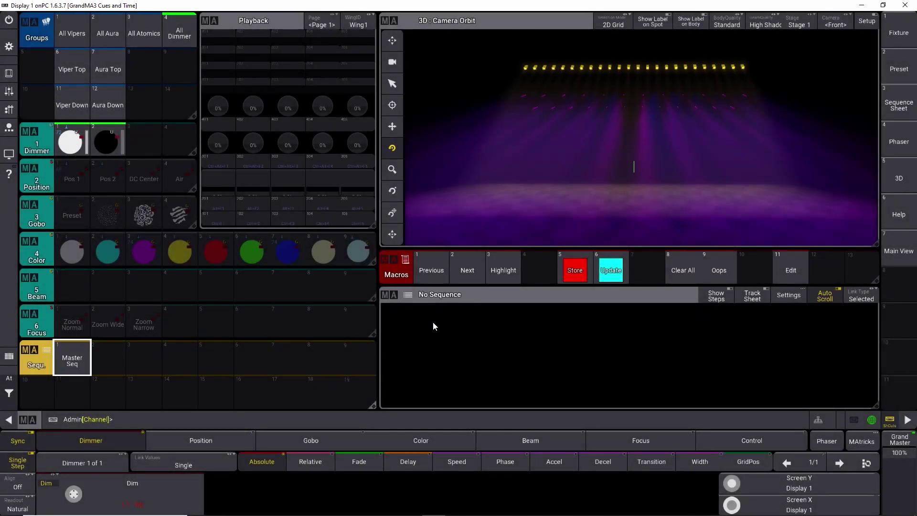
# Name cue 1 of Master Seq 'Start Cue', then begin assigning Sequence 1.
pyautogui.click(67, 360)
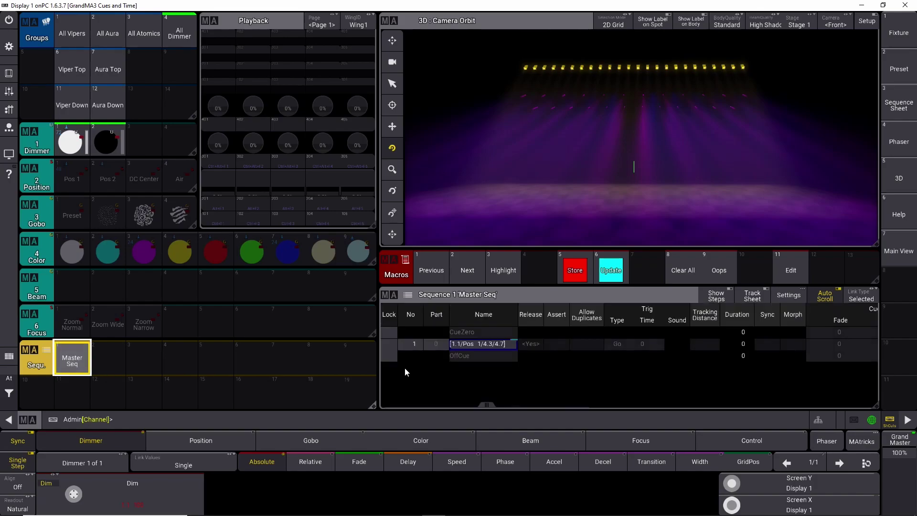
pyautogui.click(460, 345)
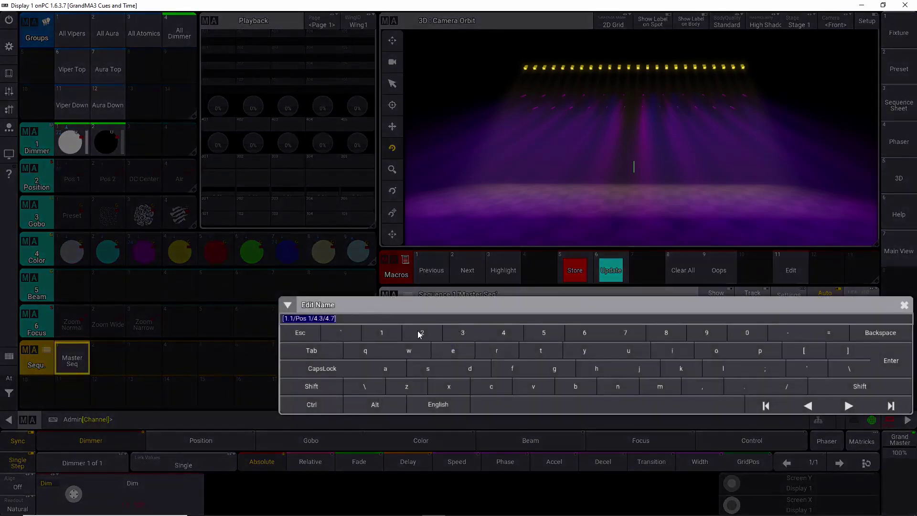
pyautogui.write('Start')
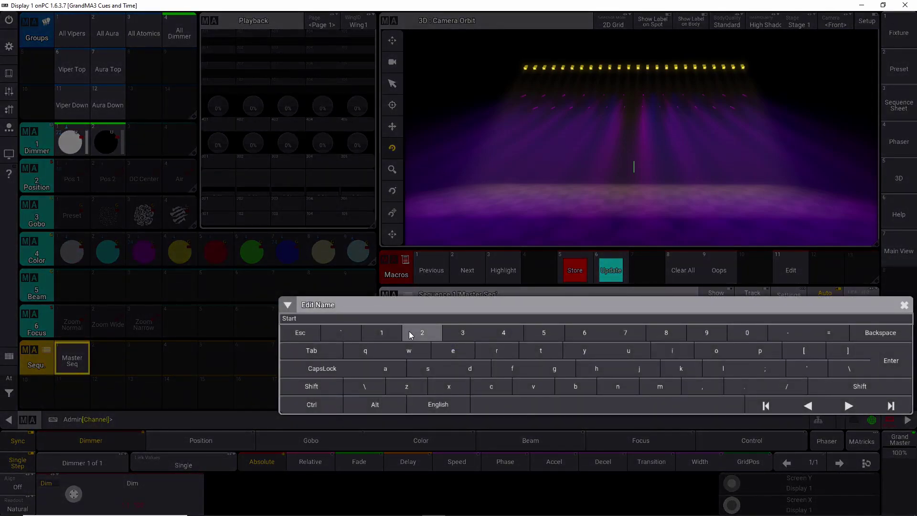
pyautogui.write(' Cue')
pyautogui.press('Return')
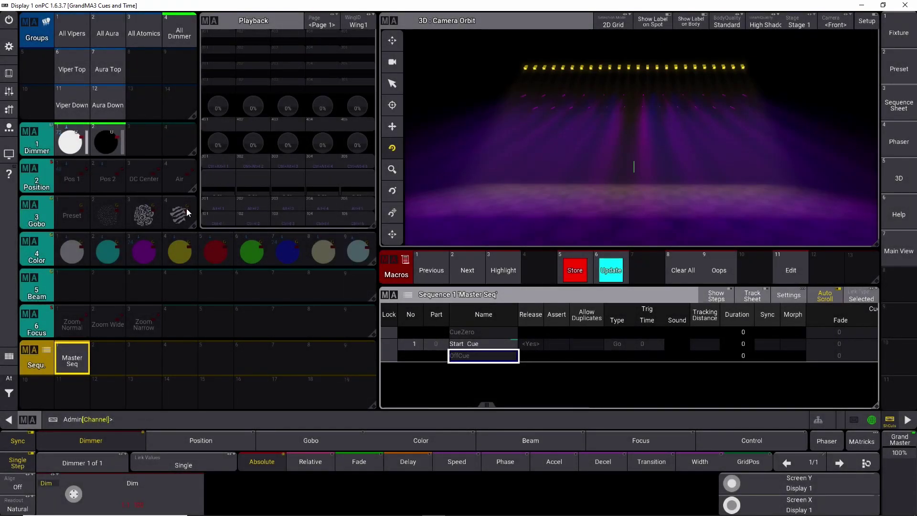
pyautogui.press('a')
pyautogui.click(72, 363)
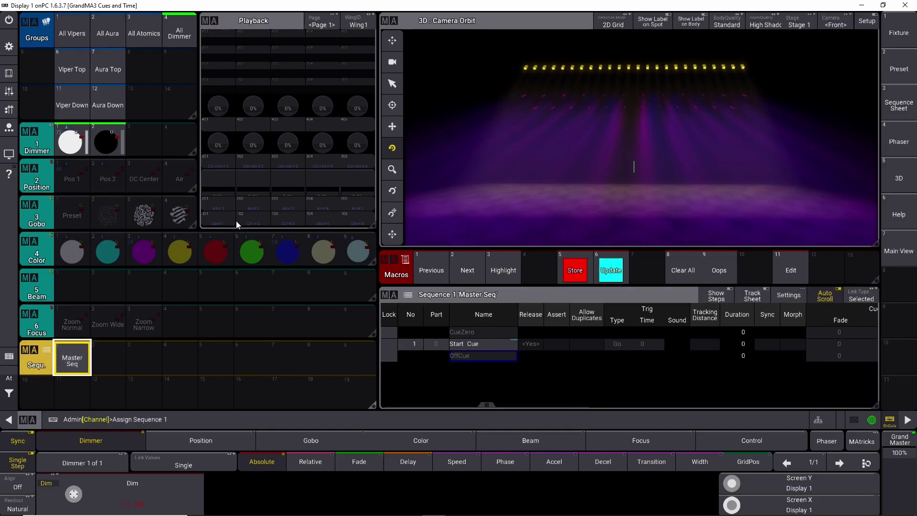
# Assign Master Seq to executor 201, make it one row taller, and set its upper key to Go-.
pyautogui.click(219, 203)
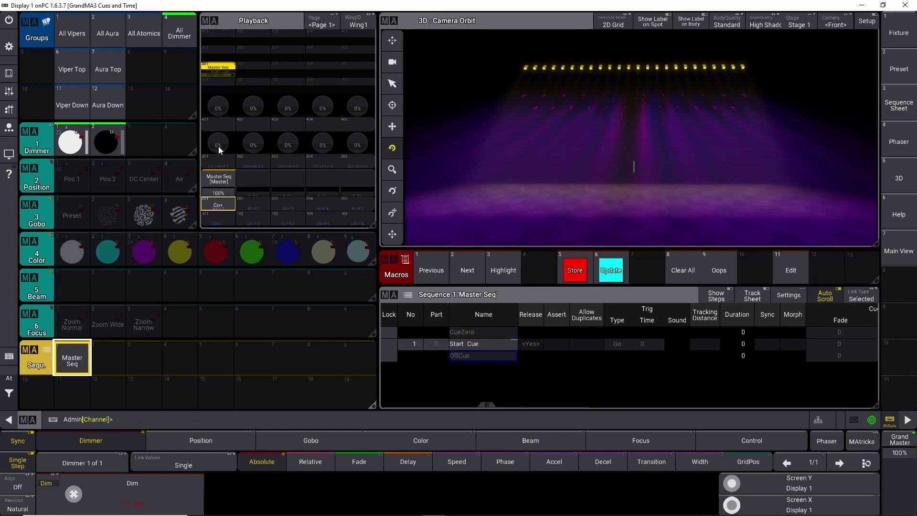
pyautogui.click(220, 65)
pyautogui.click(65, 221)
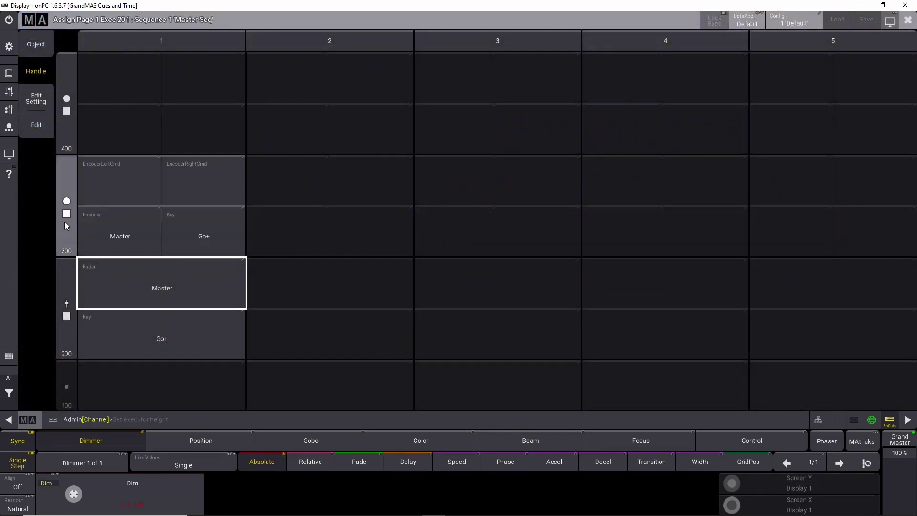
pyautogui.click(194, 228)
pyautogui.click(195, 245)
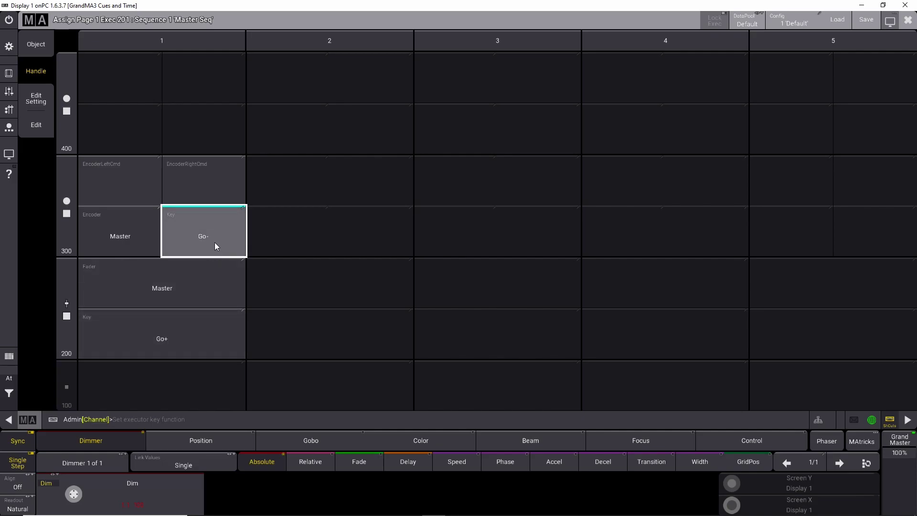
pyautogui.click(908, 20)
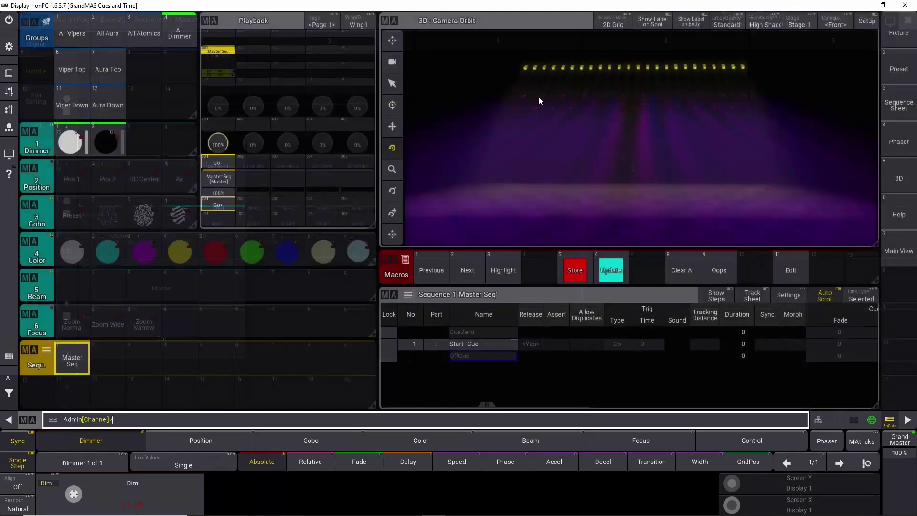
# Clear the programmer and play Start Cue of Master Seq.
pyautogui.click(688, 276)
pyautogui.click(224, 204)
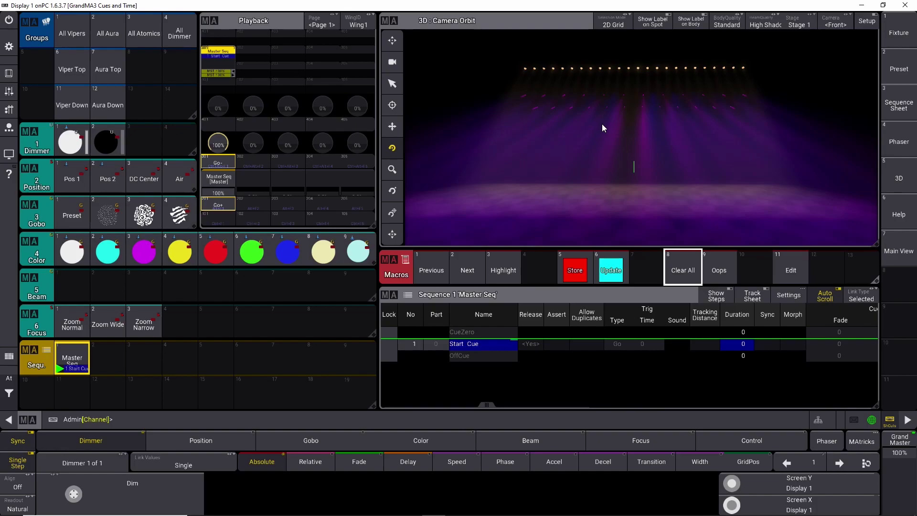
pyautogui.click(360, 251)
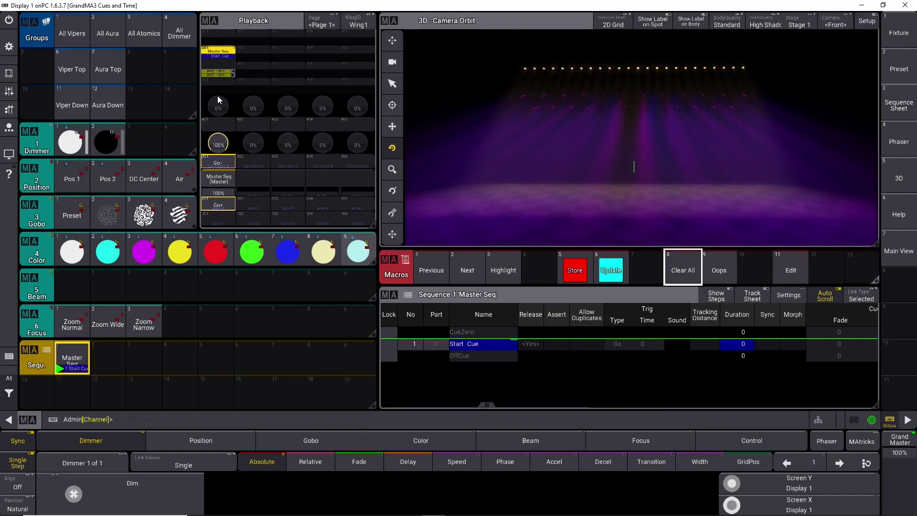
# Make the Vipers white aimed downstage centre, and set all dimmers to 0%.
pyautogui.click(85, 38)
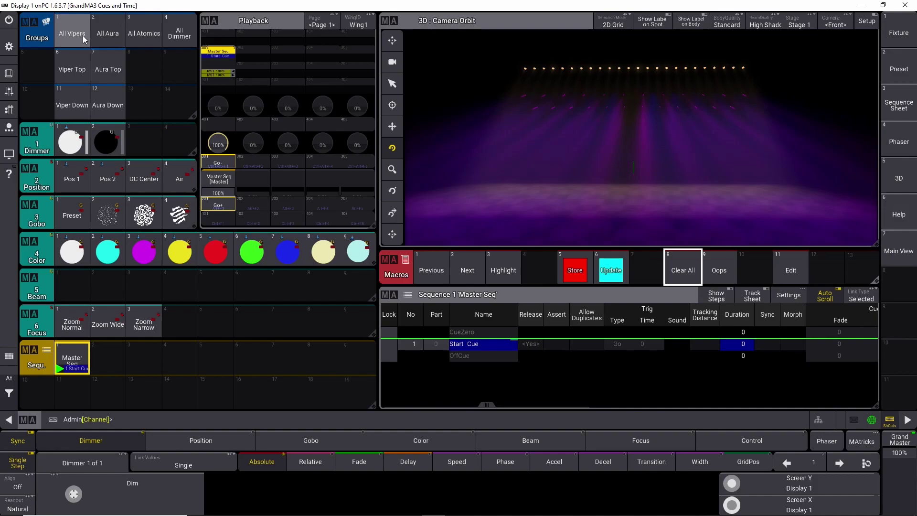
pyautogui.click(72, 251)
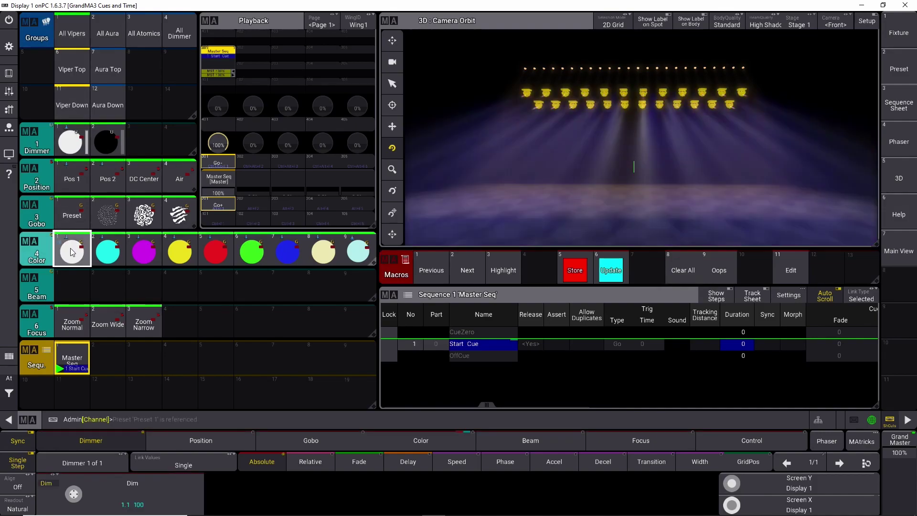
pyautogui.click(141, 179)
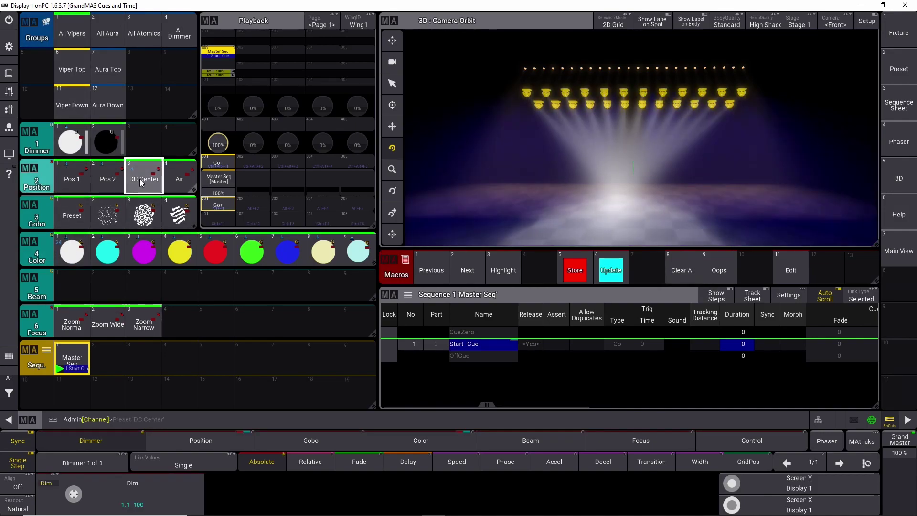
pyautogui.click(179, 32)
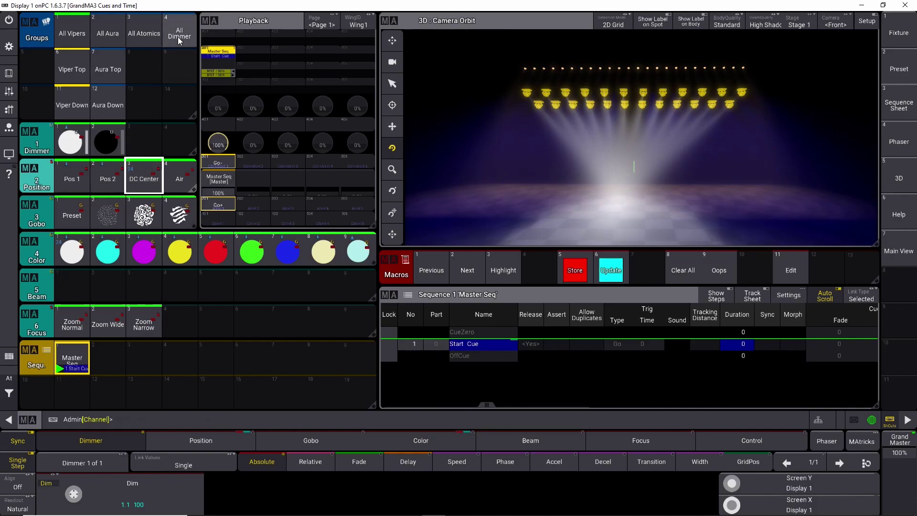
pyautogui.click(110, 145)
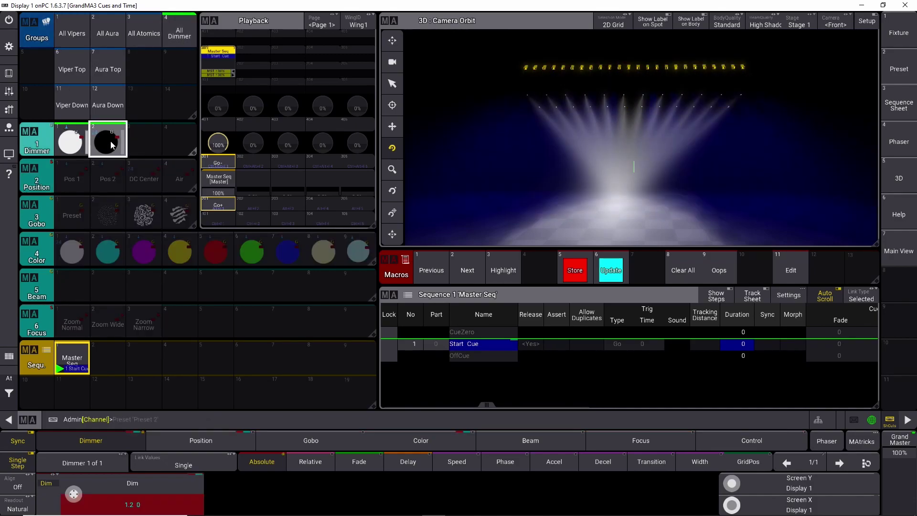
# Store the look into Master Seq as a second cue.
pyautogui.press('s')
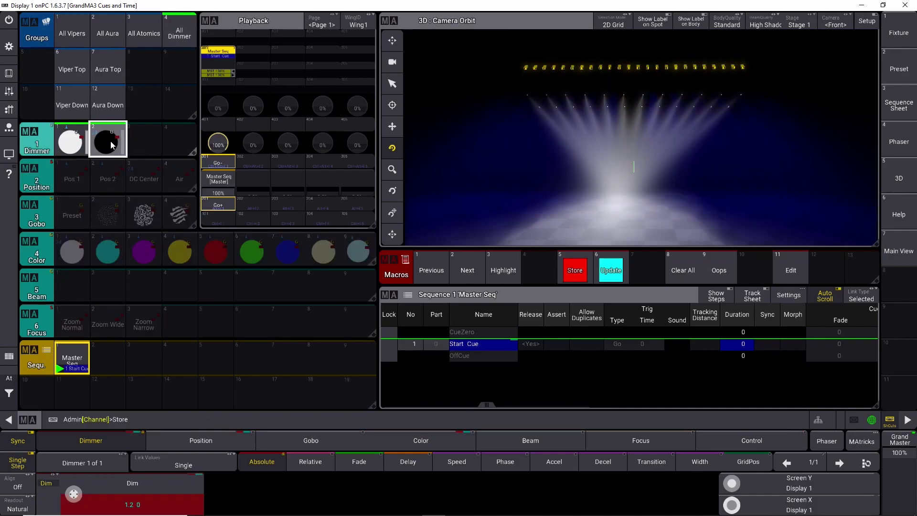
pyautogui.click(79, 351)
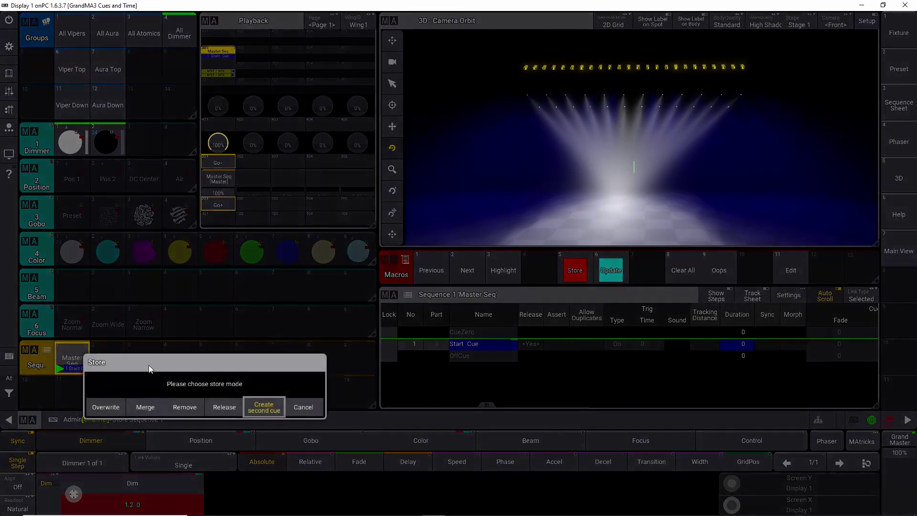
pyautogui.click(259, 411)
# Name cue 2 'DS Center' and clear the programmer.
pyautogui.doubleClick(466, 358)
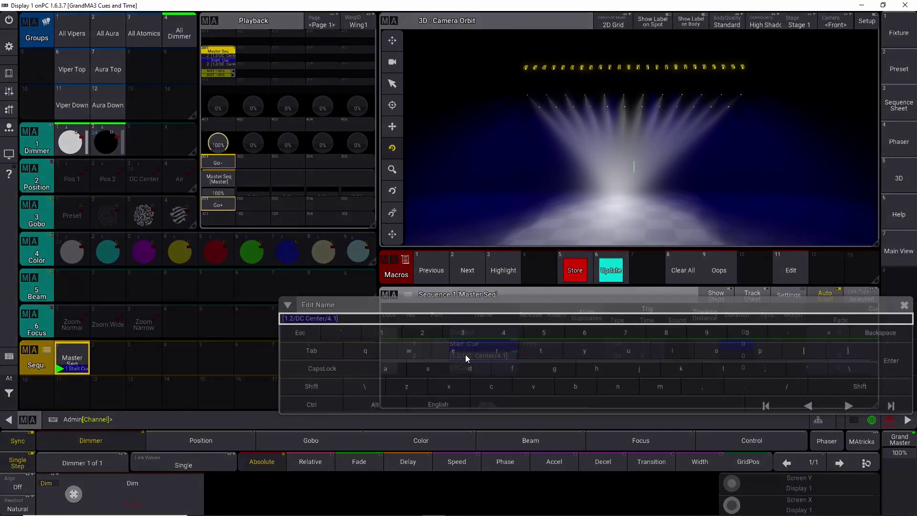
pyautogui.write('DS Ce')
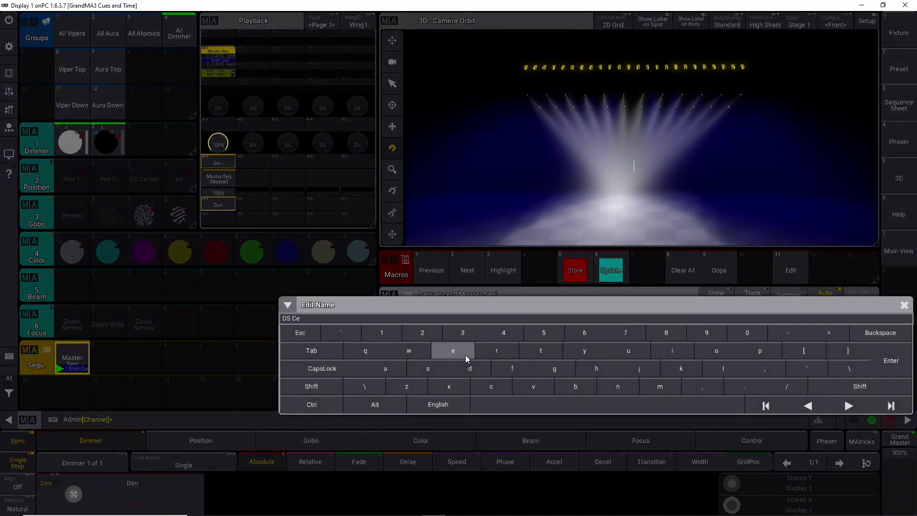
pyautogui.write('nter')
pyautogui.press('Return')
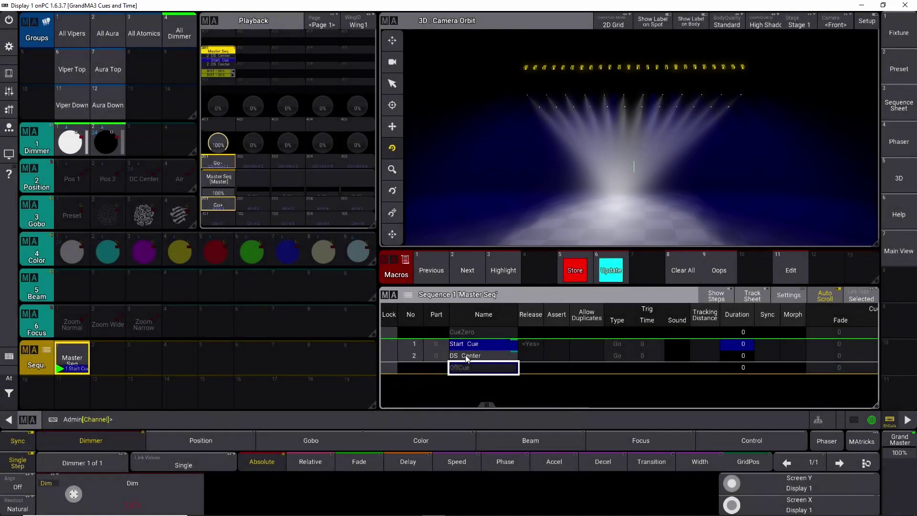
pyautogui.click(689, 274)
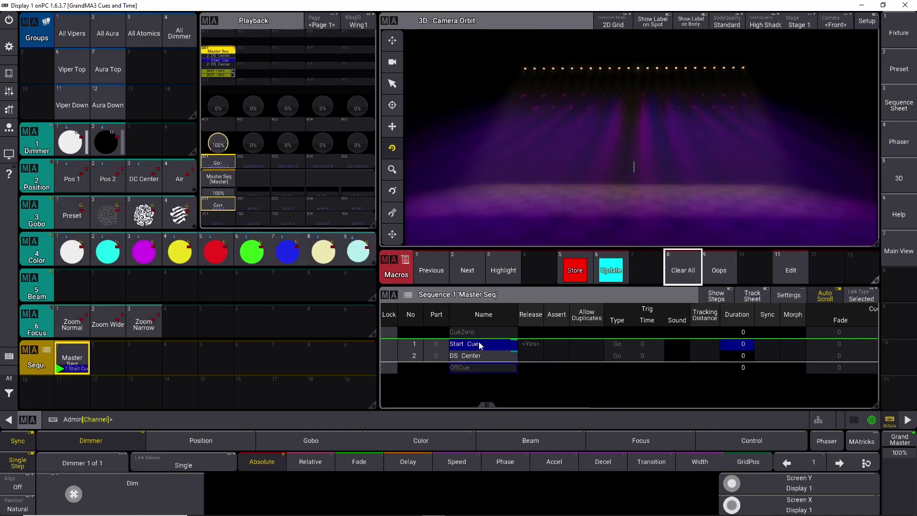
# Play DS Center and set its cue fade to 5 seconds.
pyautogui.click(218, 205)
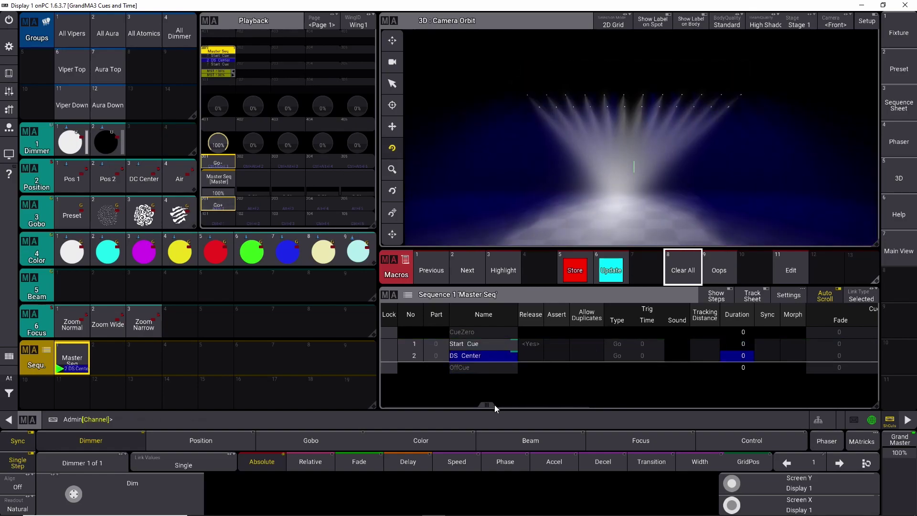
pyautogui.moveTo(488, 404); pyautogui.dragTo(565, 407)
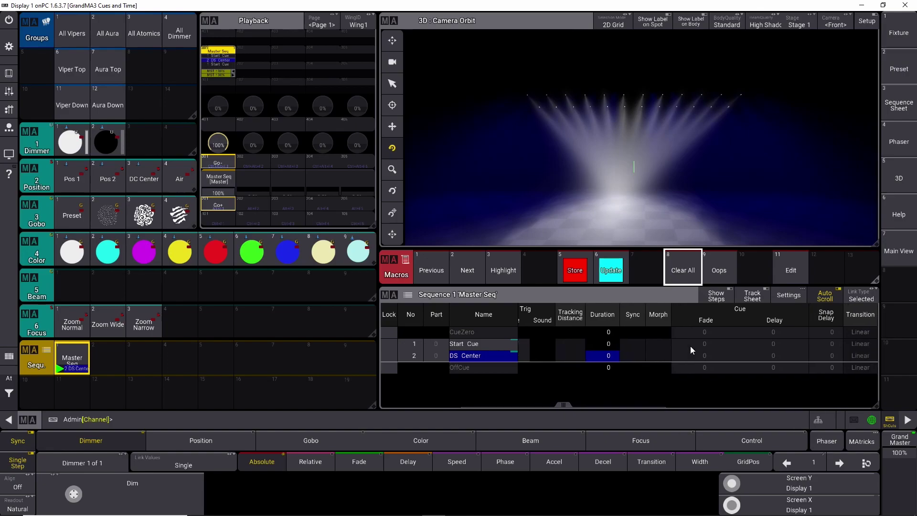
pyautogui.click(703, 362)
pyautogui.click(703, 361)
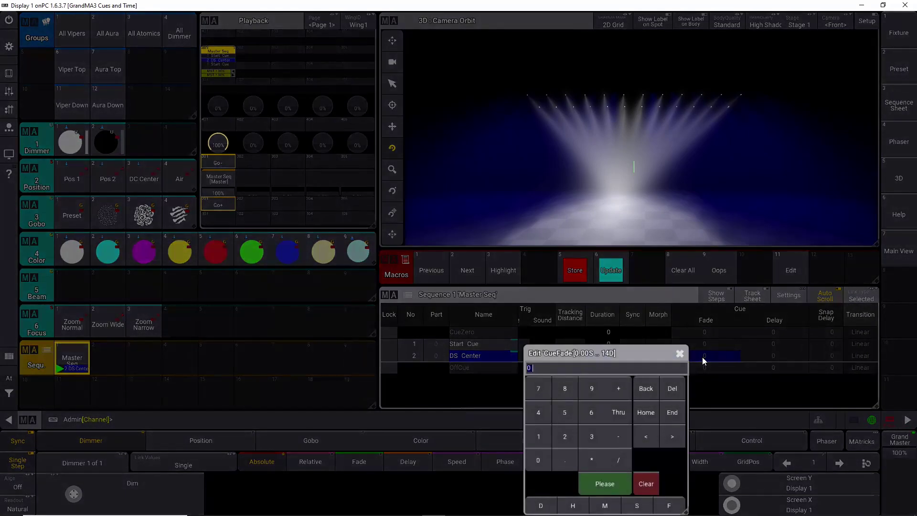
pyautogui.click(566, 421)
pyautogui.click(604, 483)
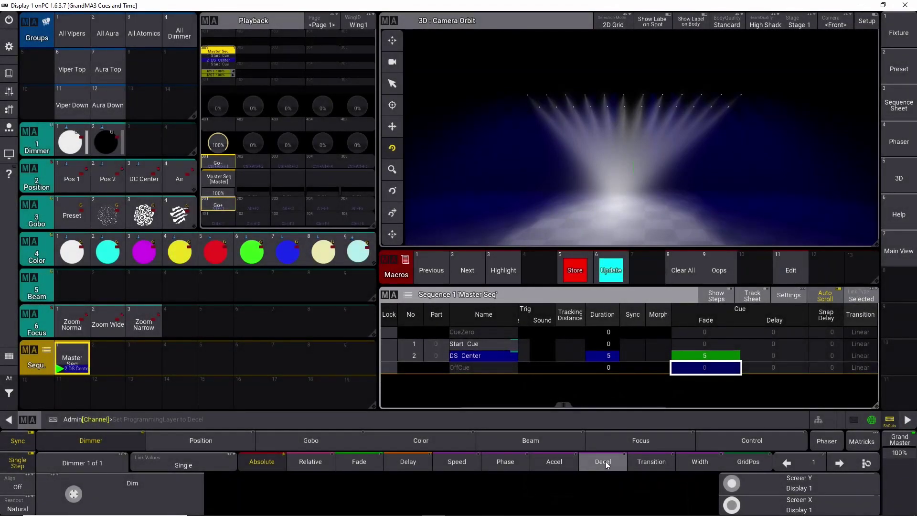
# Step between Start Cue and DS Center with Go- and Go+ to watch the 5 s fade.
pyautogui.click(227, 163)
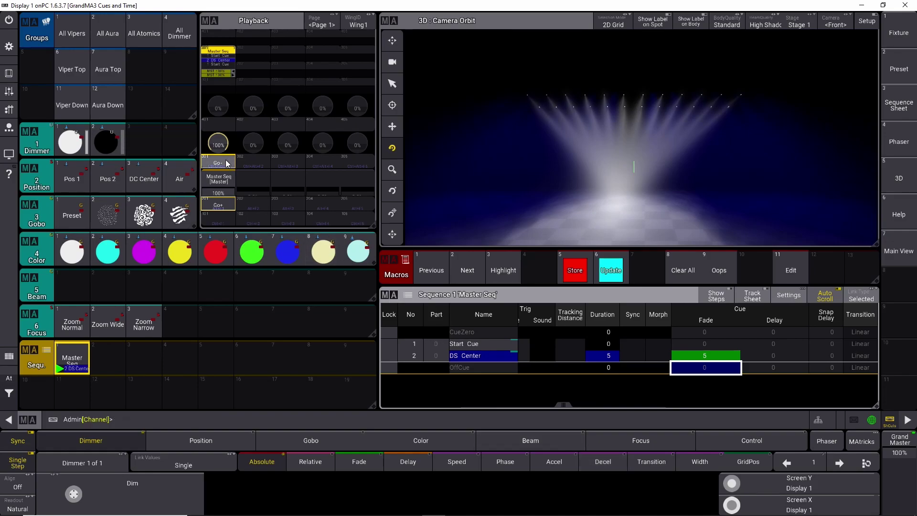
pyautogui.click(217, 205)
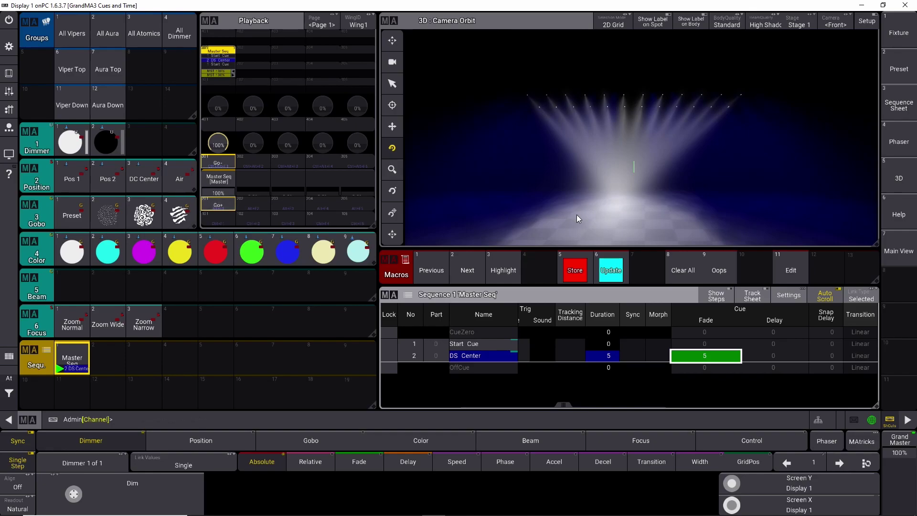
pyautogui.click(221, 163)
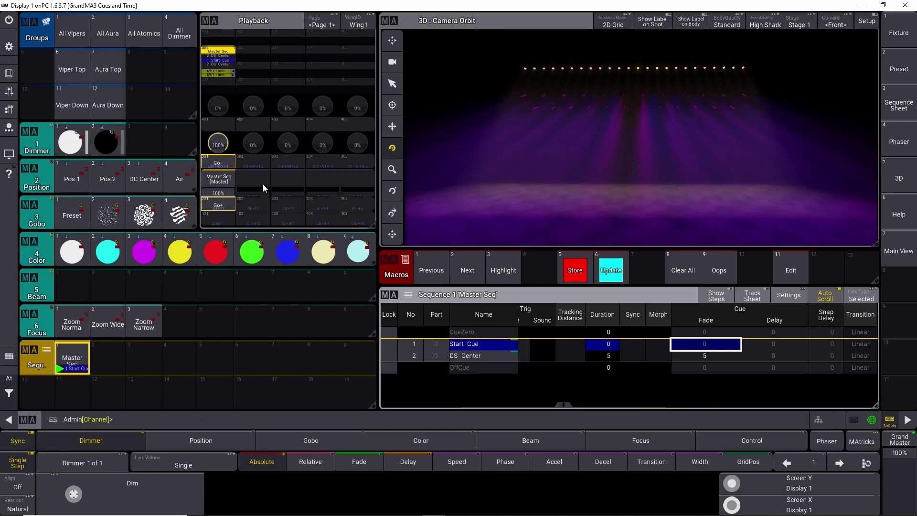
pyautogui.click(220, 210)
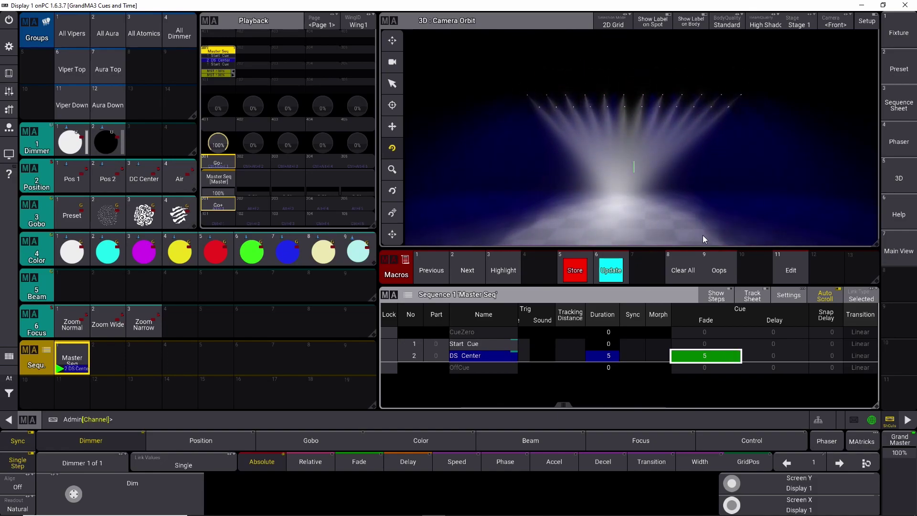
# Change DS Center's fade to 5 / 1 and replay it from Start Cue.
pyautogui.doubleClick(692, 356)
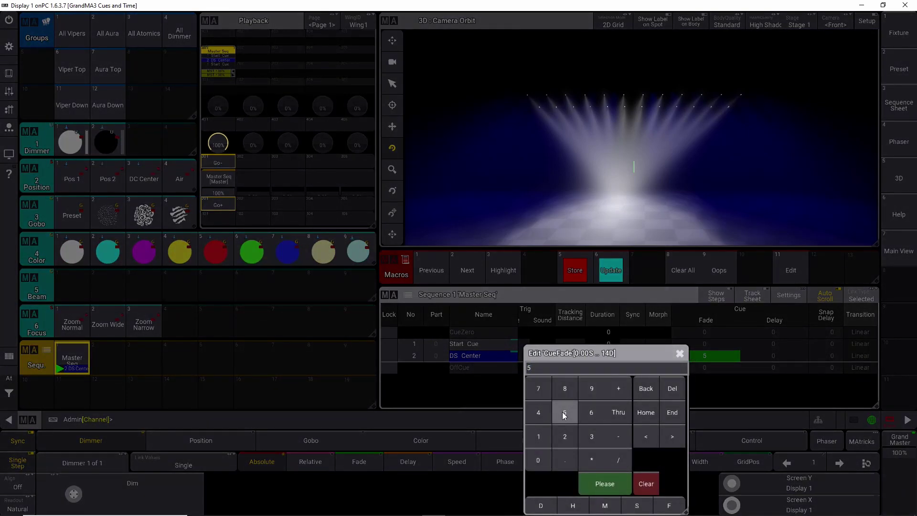
pyautogui.click(532, 368)
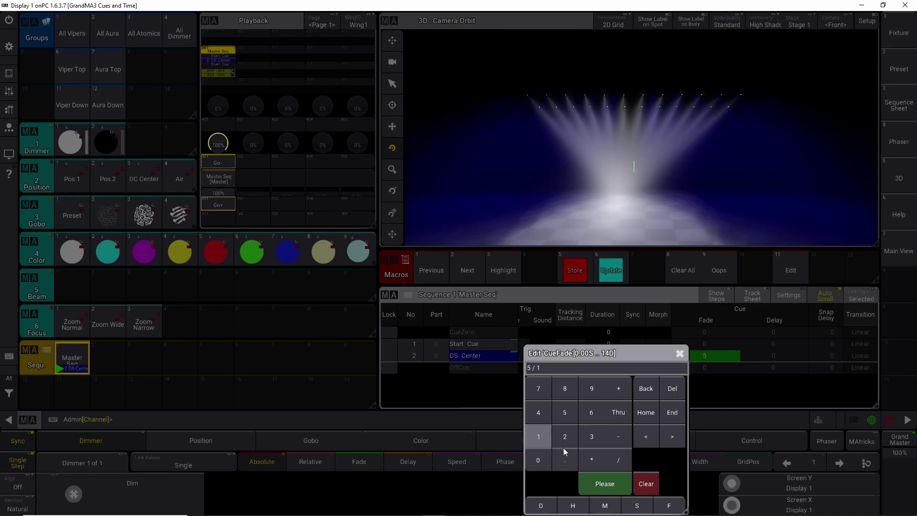
pyautogui.click(604, 482)
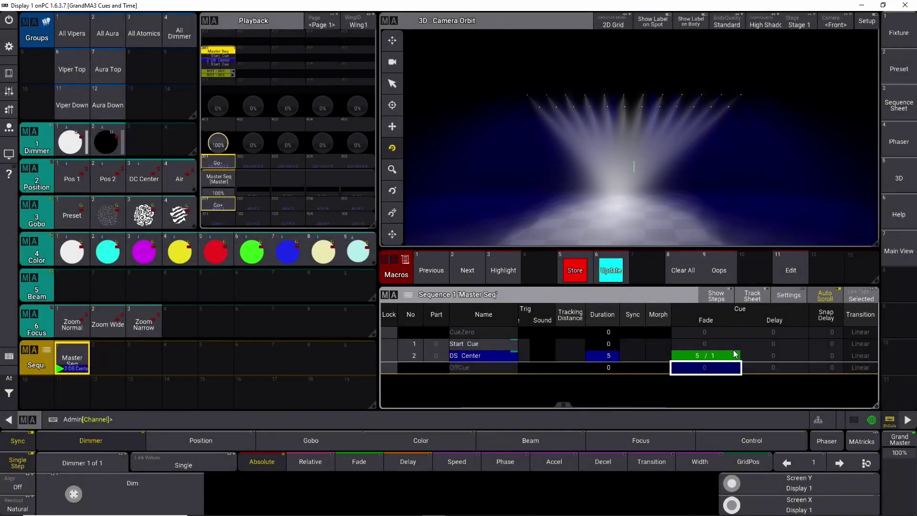
pyautogui.click(232, 164)
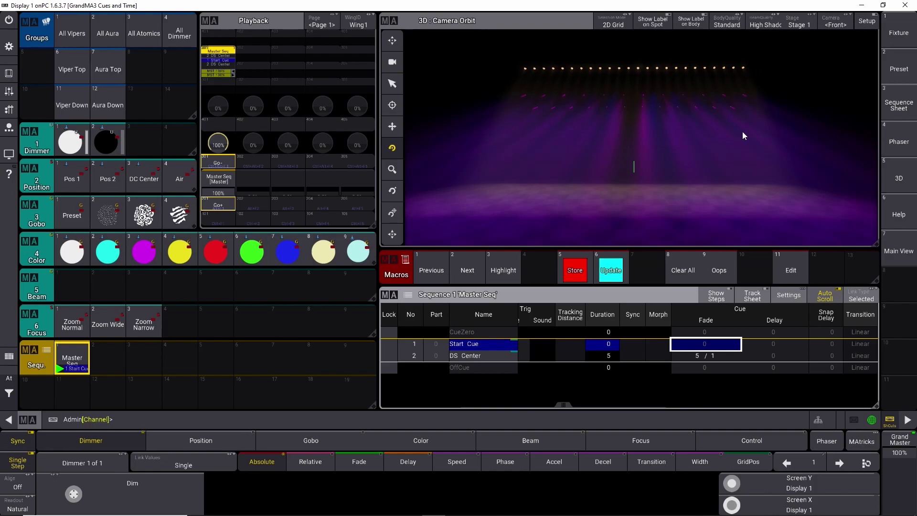
pyautogui.click(228, 206)
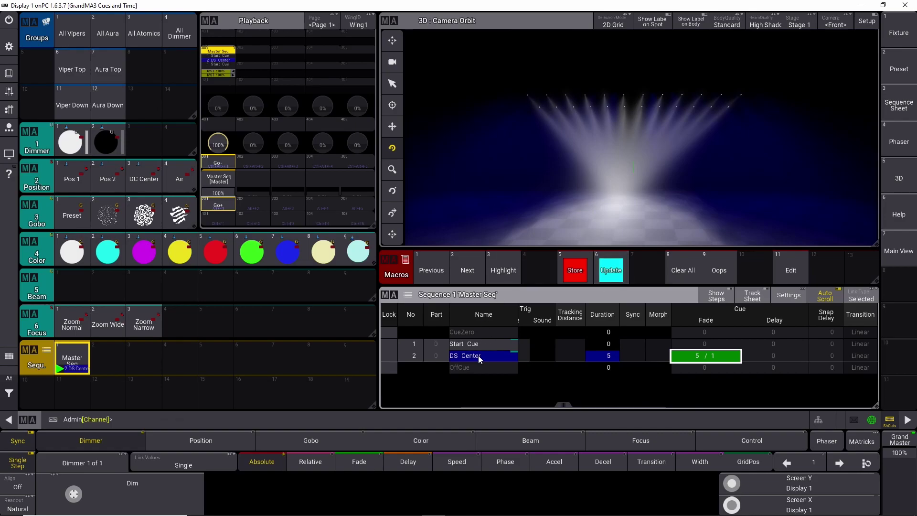
# Edit cue DS Center, check the dimmer fade time unchanged, then clear the programmer.
pyautogui.click(788, 273)
pyautogui.press('Return')
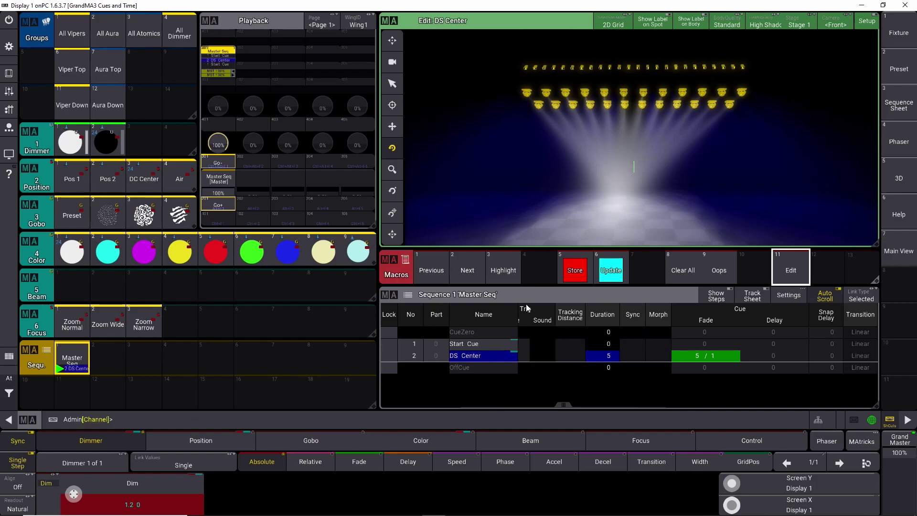
pyautogui.click(185, 38)
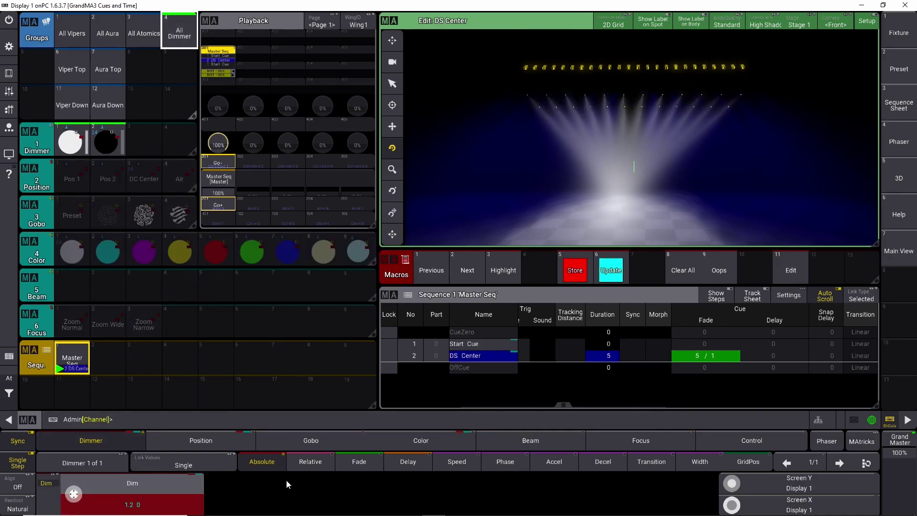
pyautogui.click(351, 459)
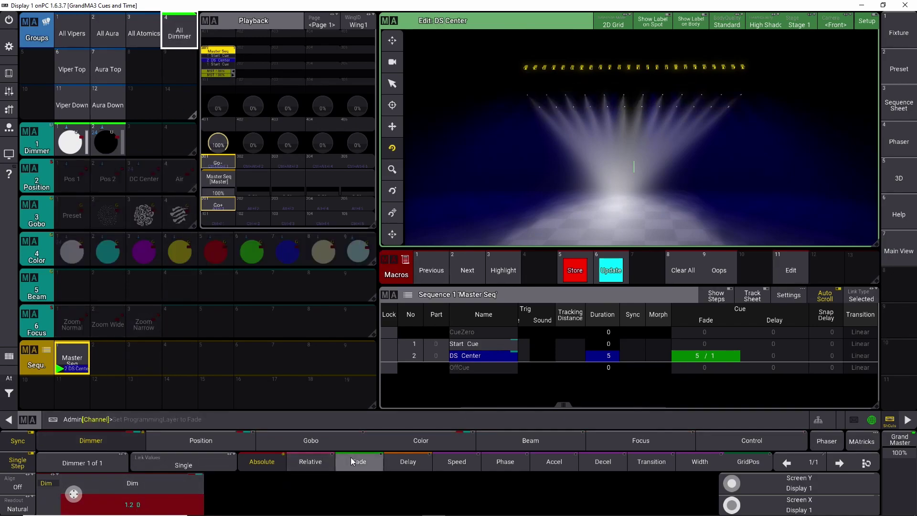
pyautogui.click(153, 501)
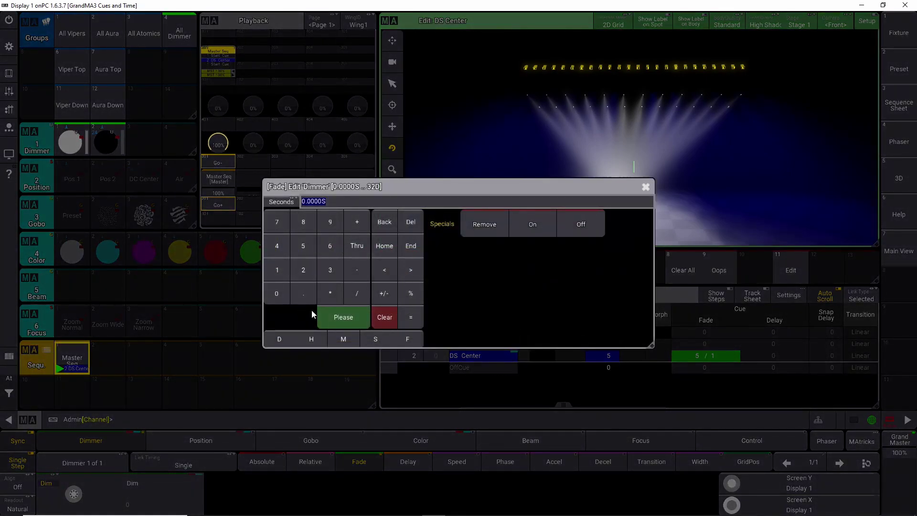
pyautogui.click(648, 188)
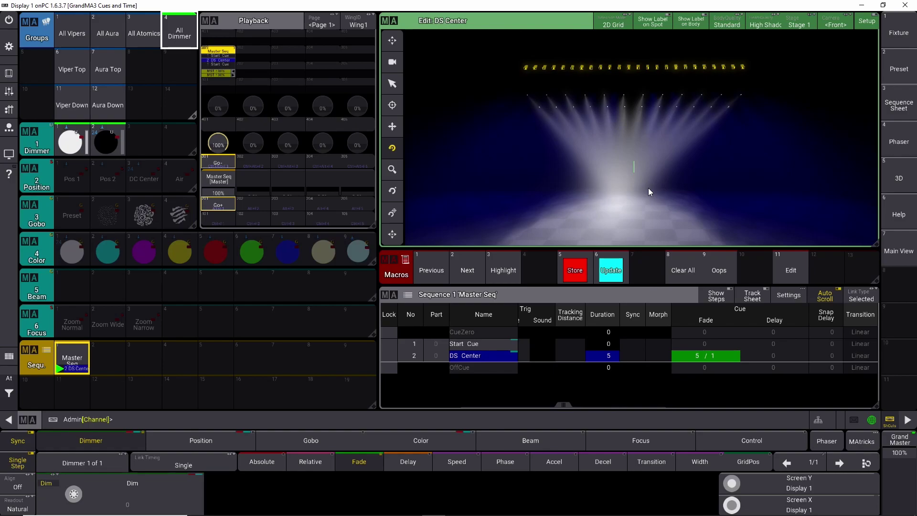
pyautogui.click(693, 258)
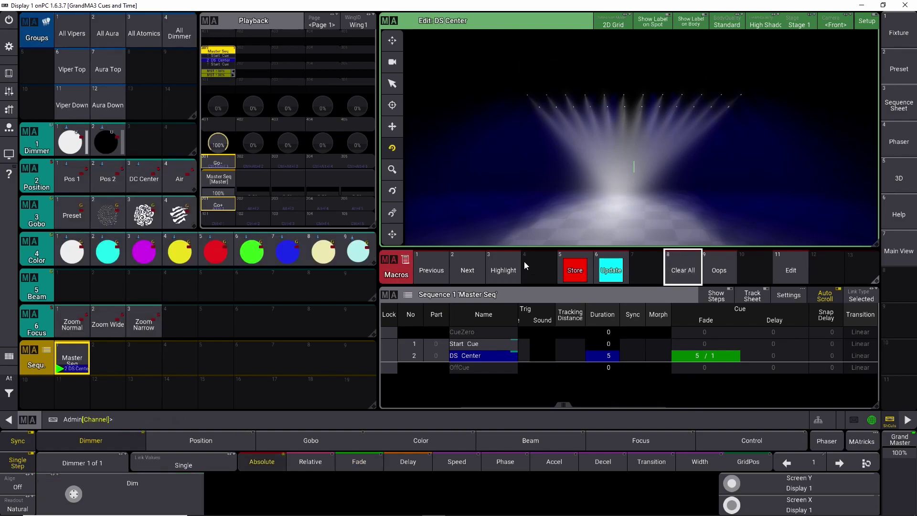
# Set all Vipers' dimmer to zero and store the look as cue 3 in Master Seq.
pyautogui.click(505, 192)
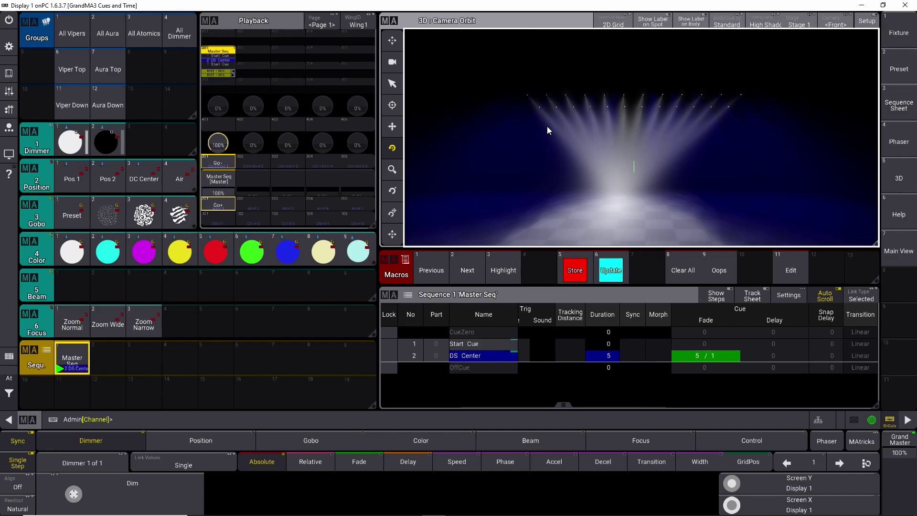
pyautogui.click(76, 23)
pyautogui.click(106, 139)
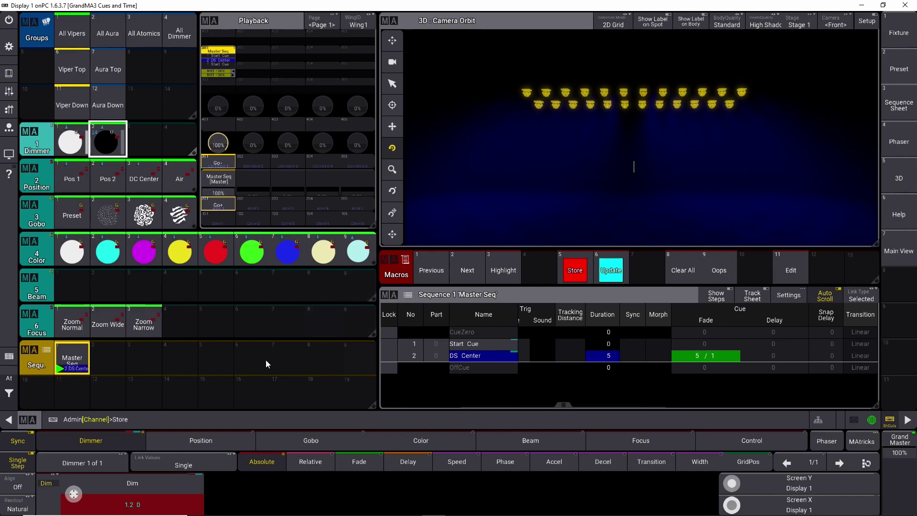
pyautogui.press('s')
pyautogui.press('Return')
# Name cue 3 'Viper Off' and bring the Vipers' dimmer back to full.
pyautogui.doubleClick(468, 365)
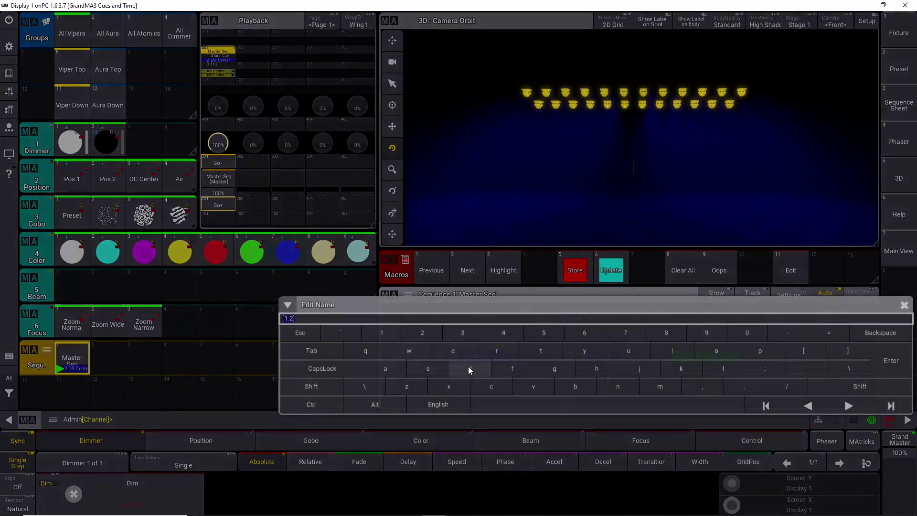
pyautogui.write('Viper')
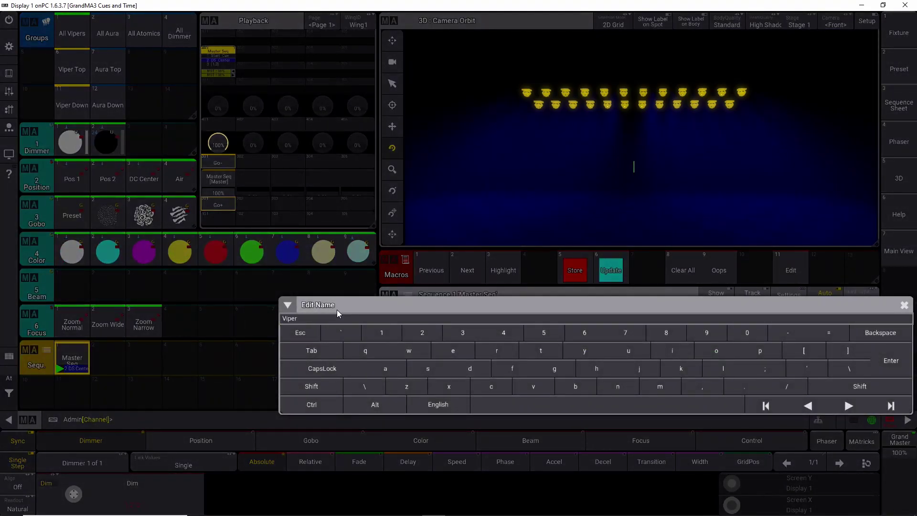
pyautogui.write(' Off')
pyautogui.press('Return')
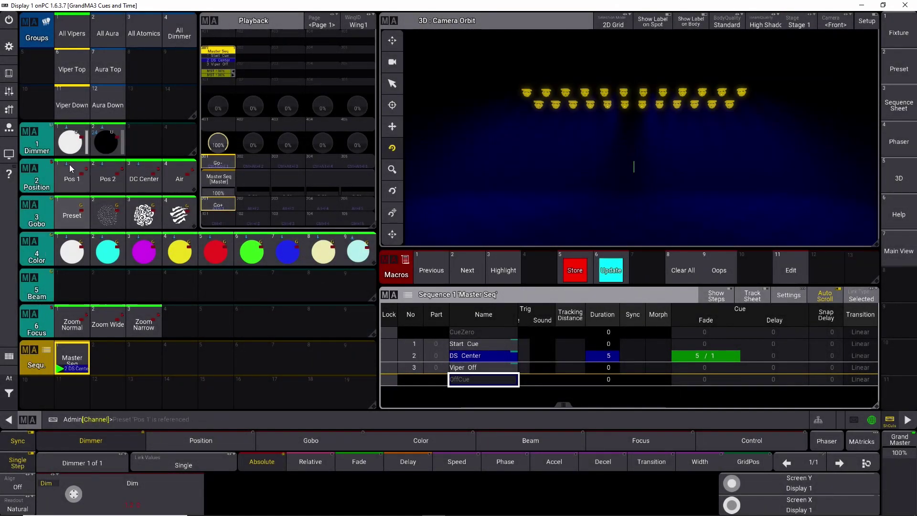
pyautogui.click(73, 151)
# Apply Gobo preset 4 to the Vipers and store the look as cue 4 in Master Seq.
pyautogui.click(179, 213)
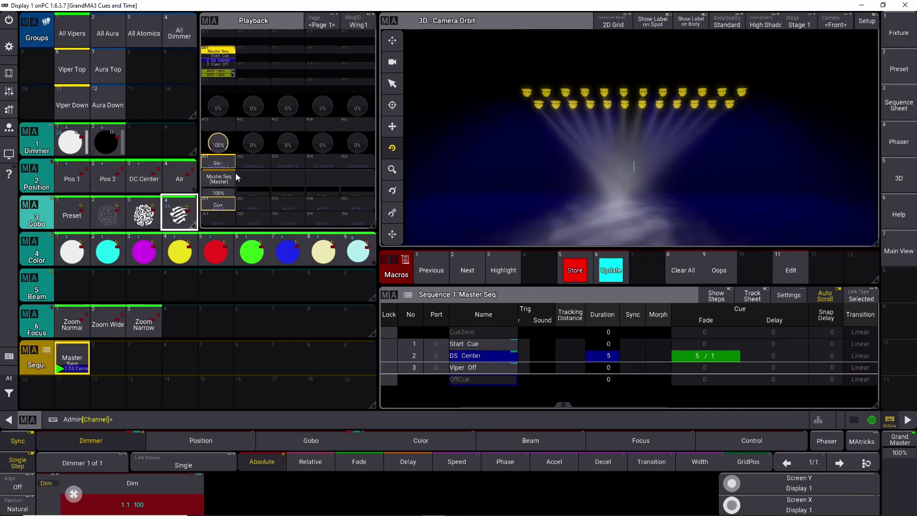
pyautogui.press('s')
pyautogui.click(84, 364)
# Name cue 4 'Gobo On' and clear the programmer.
pyautogui.doubleClick(461, 379)
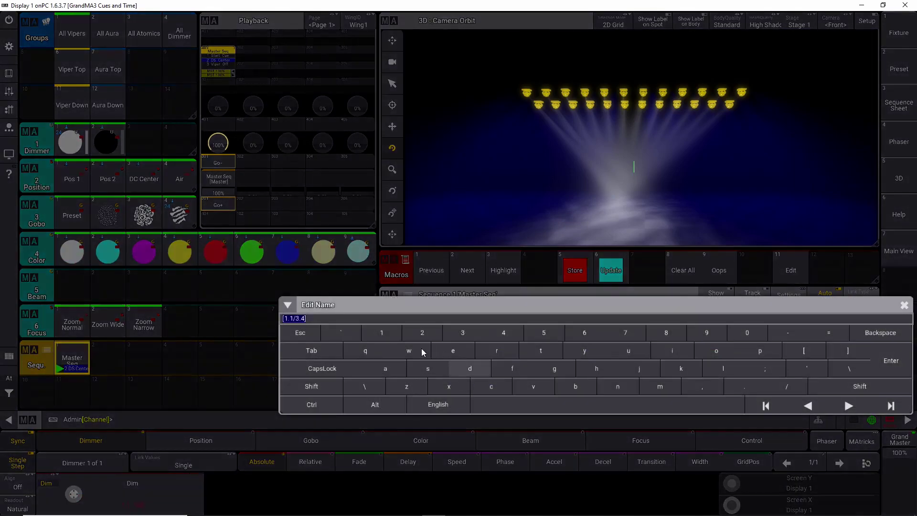
pyautogui.write('Gobo On')
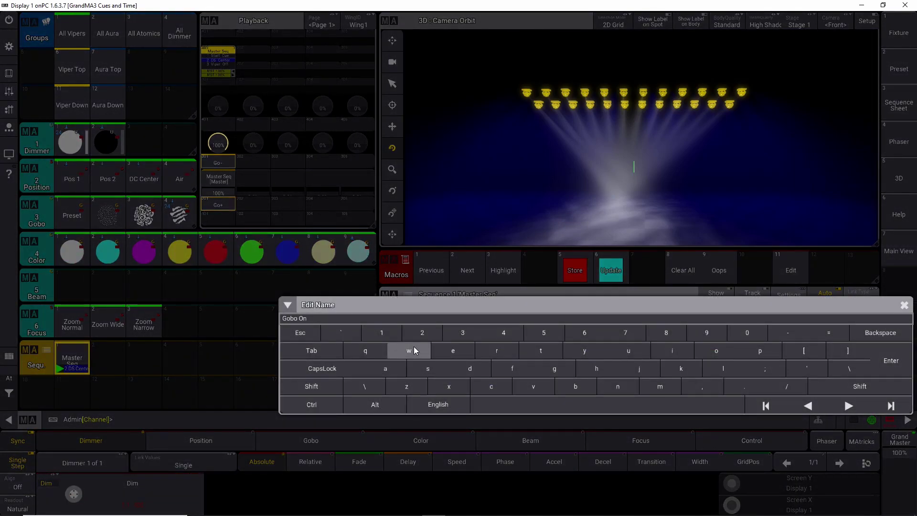
pyautogui.press('Return')
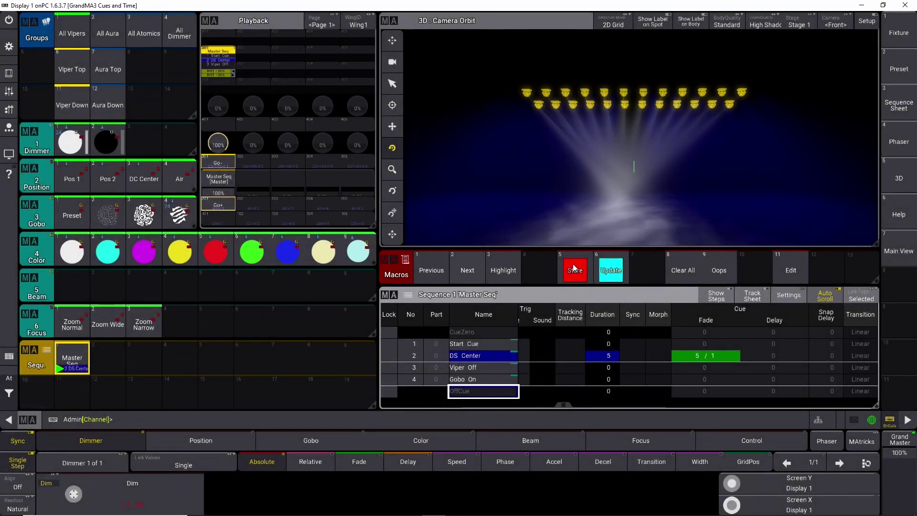
pyautogui.click(683, 271)
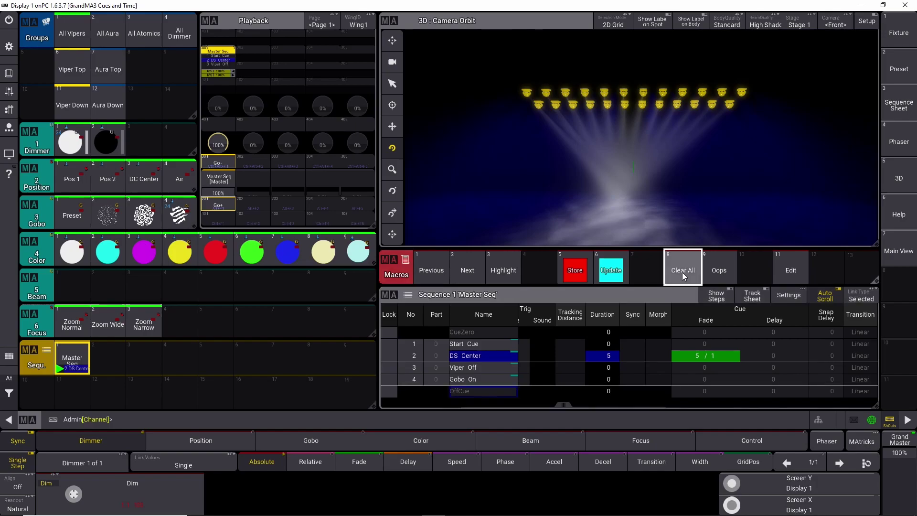
# Give cue 3 Viper Off a 2-second fade time.
pyautogui.click(216, 206)
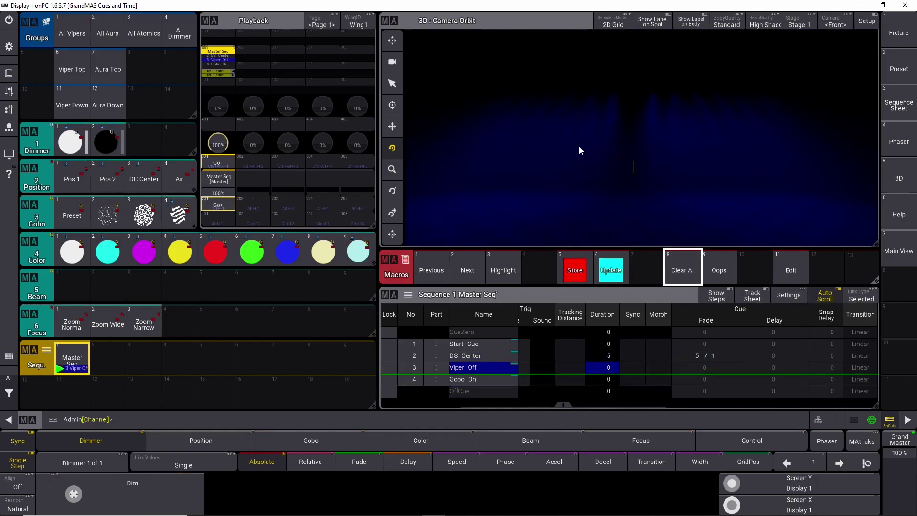
pyautogui.doubleClick(704, 367)
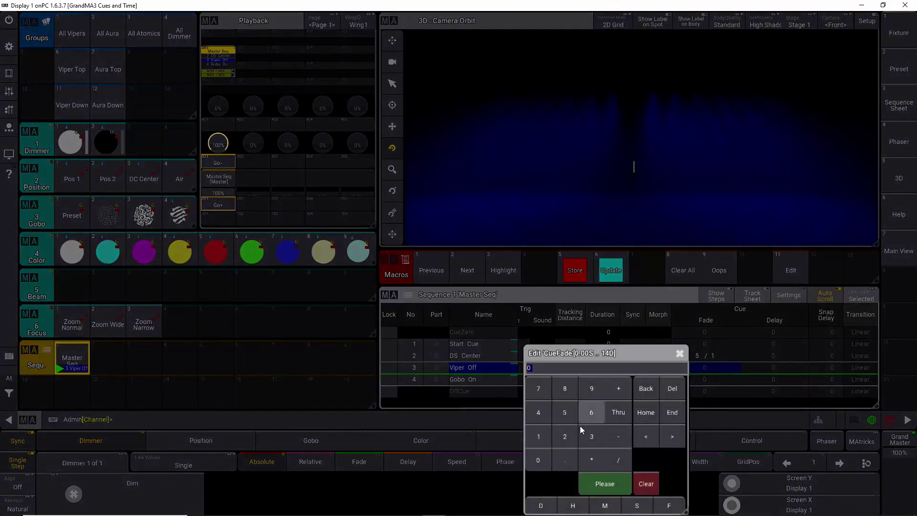
pyautogui.click(565, 437)
pyautogui.click(617, 487)
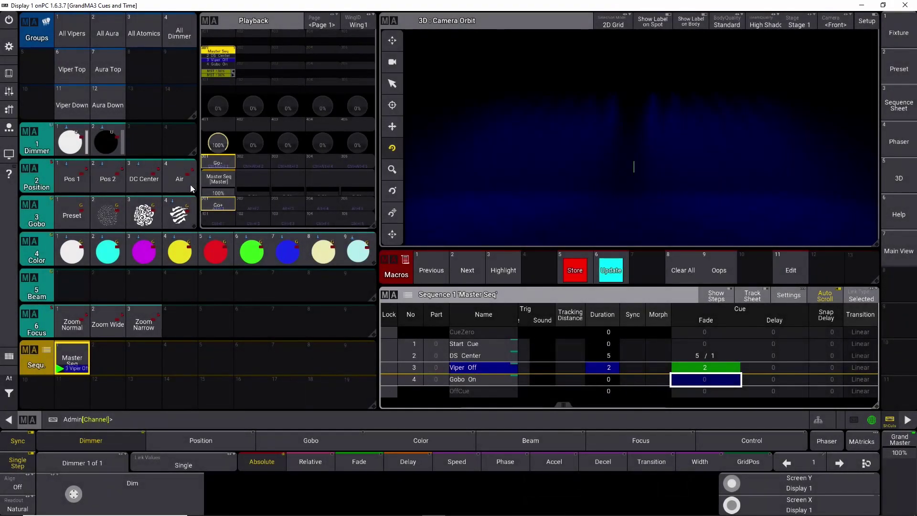
# Step back and forth between DS Center, Viper Off and Gobo On to watch the new fade.
pyautogui.click(217, 163)
pyautogui.click(218, 205)
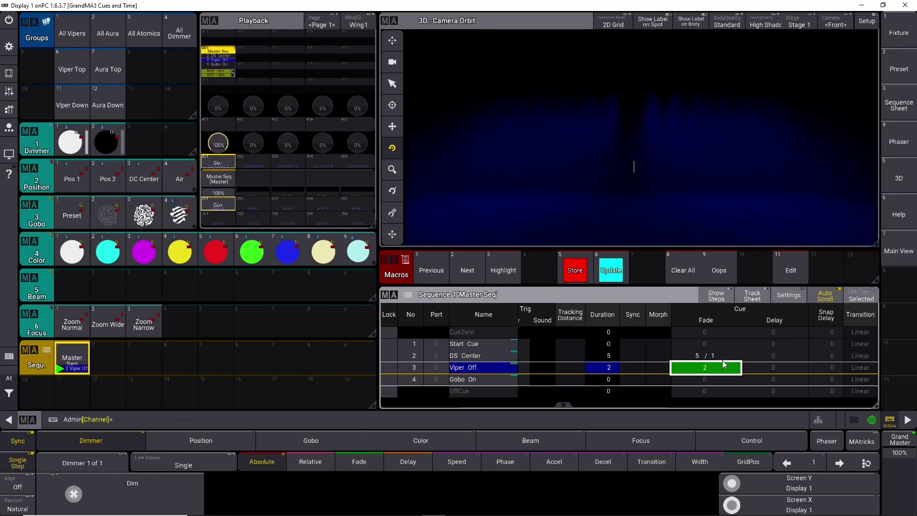
pyautogui.click(225, 205)
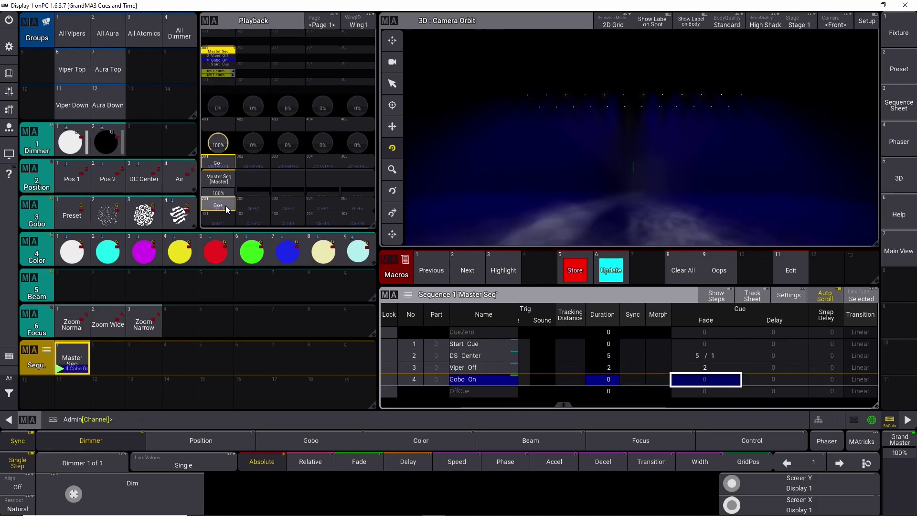
pyautogui.click(218, 163)
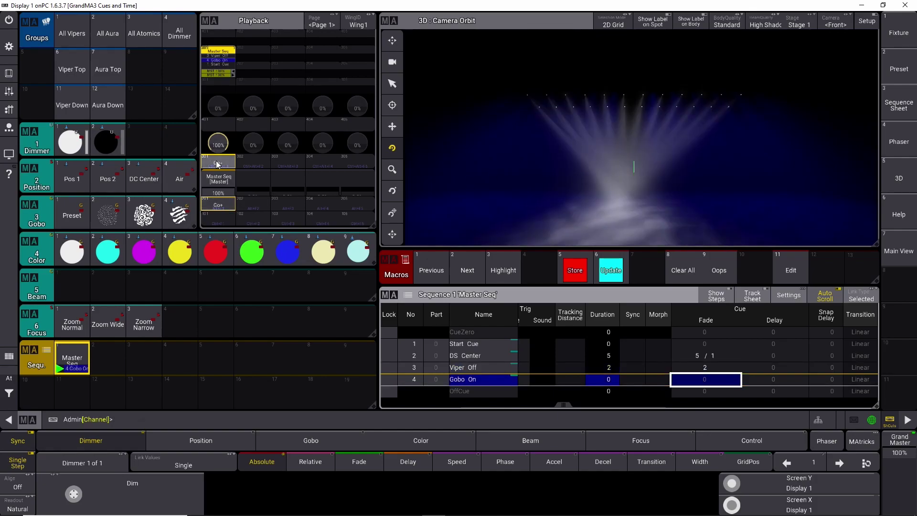
pyautogui.click(210, 206)
# Open cue 4 Gobo On for editing and select All Vipers.
pyautogui.click(513, 383)
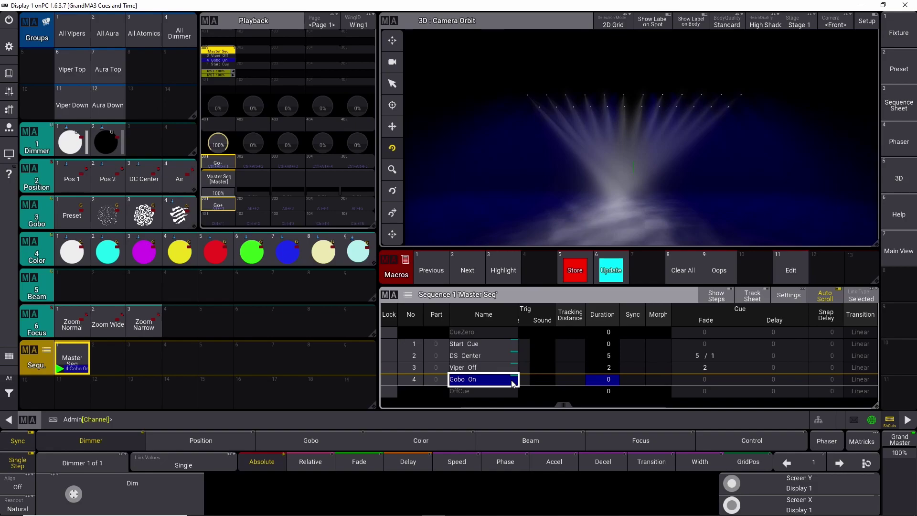
pyautogui.click(790, 270)
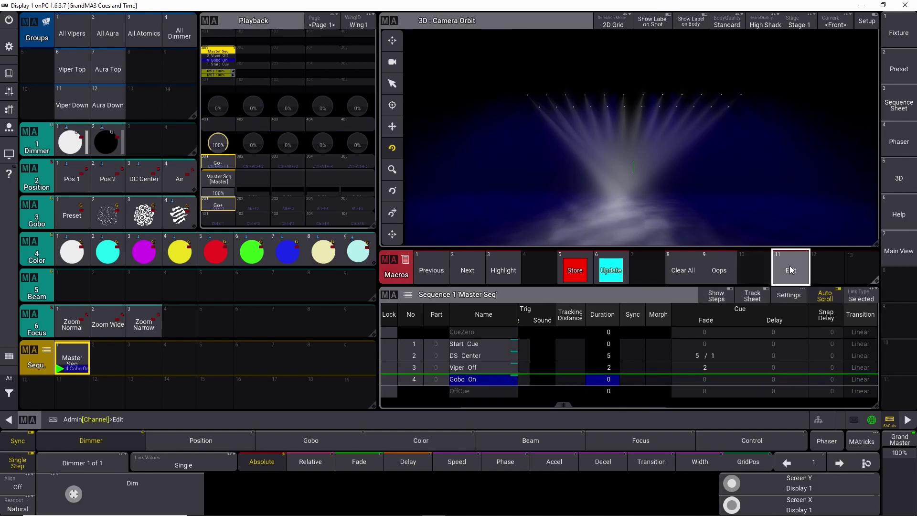
pyautogui.click(791, 270)
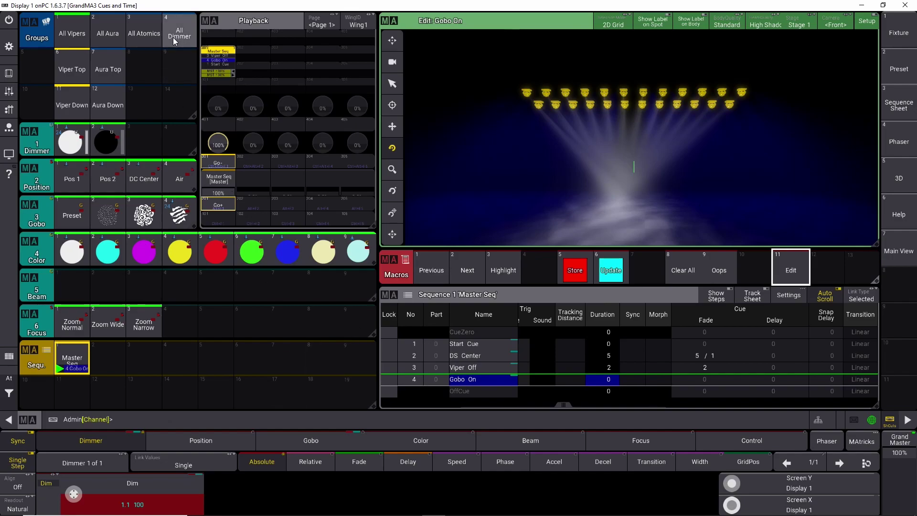
pyautogui.click(72, 33)
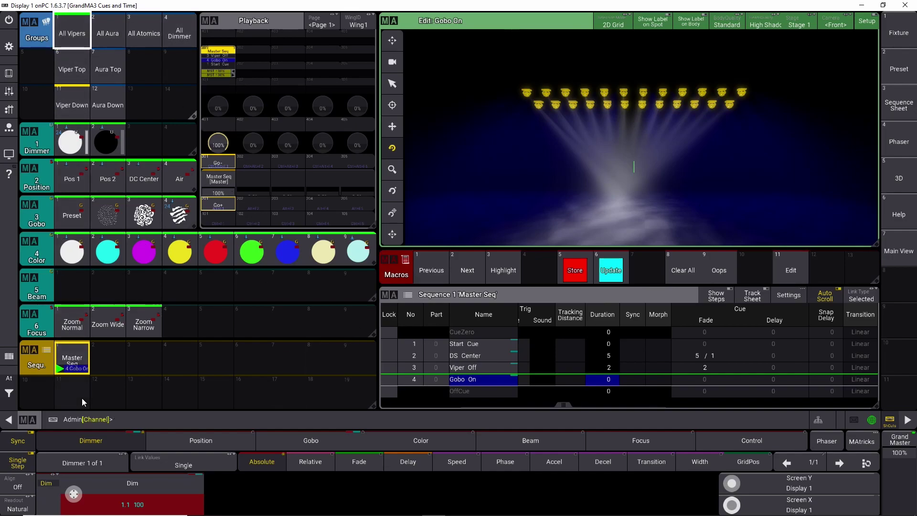
# Set the Vipers' dimmer delay to 0.5 seconds on the Delay layer, then press Update.
pyautogui.click(401, 461)
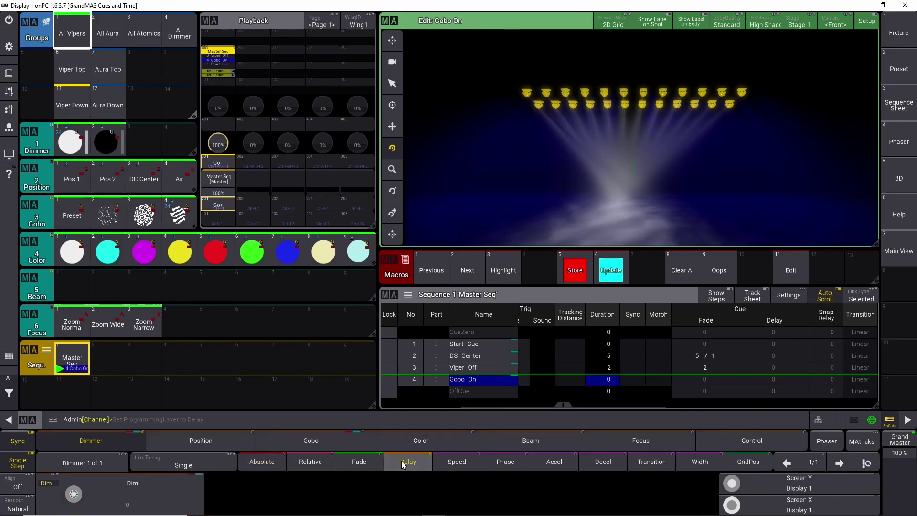
pyautogui.click(114, 503)
pyautogui.click(306, 293)
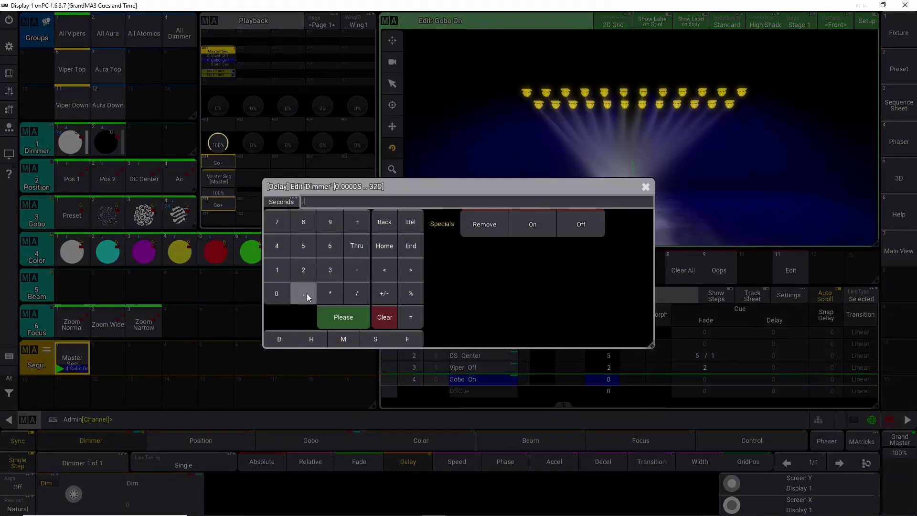
pyautogui.click(304, 247)
pyautogui.click(341, 314)
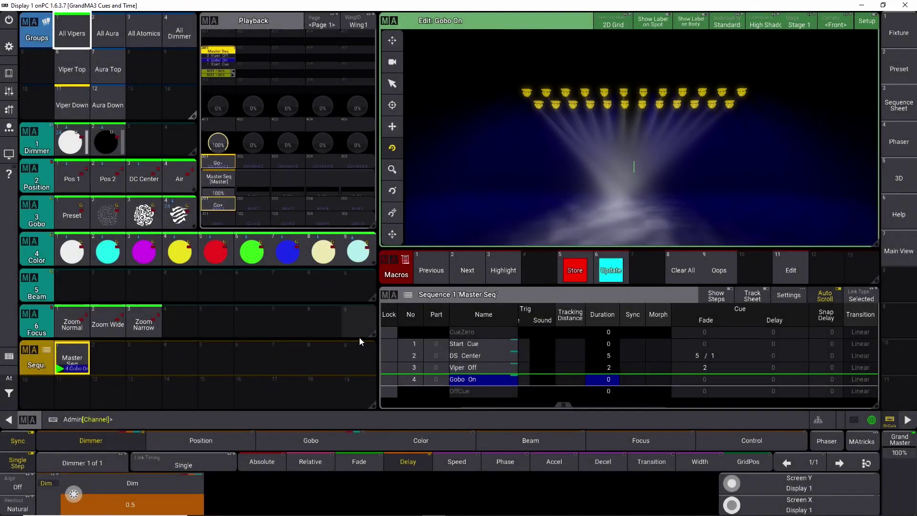
pyautogui.press('u')
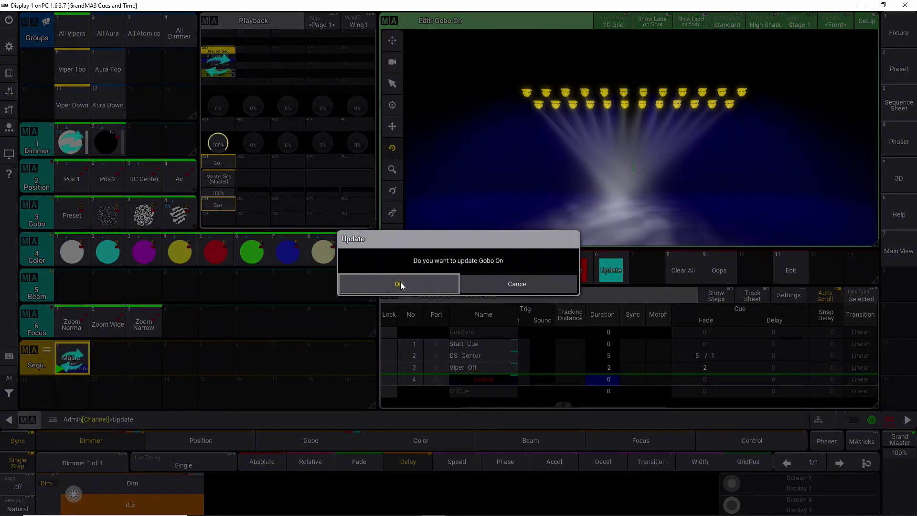